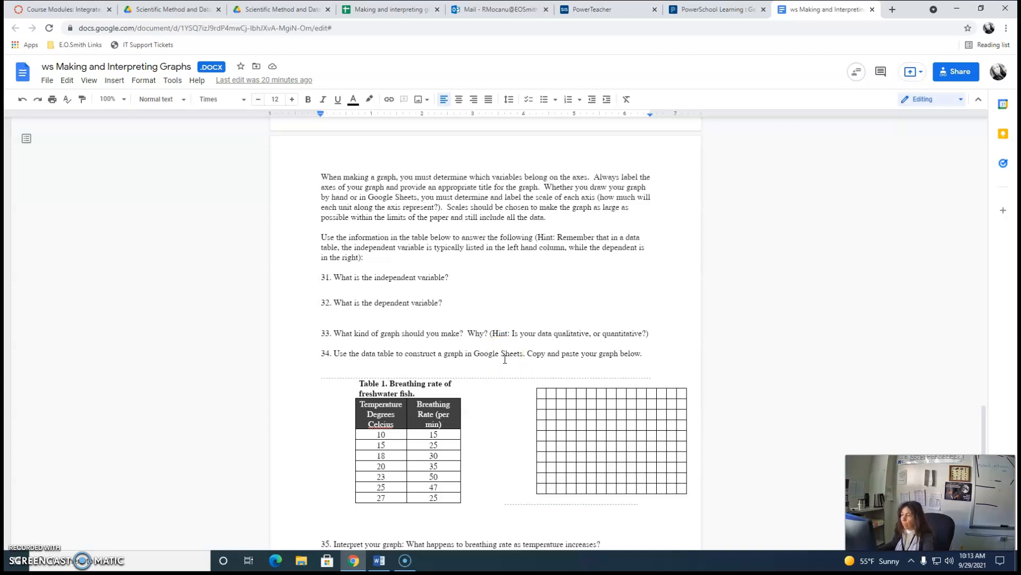
# Open Google Drive in a new tab and go to the Scientific Method and Data Analysis folder inside the IPS Unit 1 folder.
pyautogui.click(893, 10)
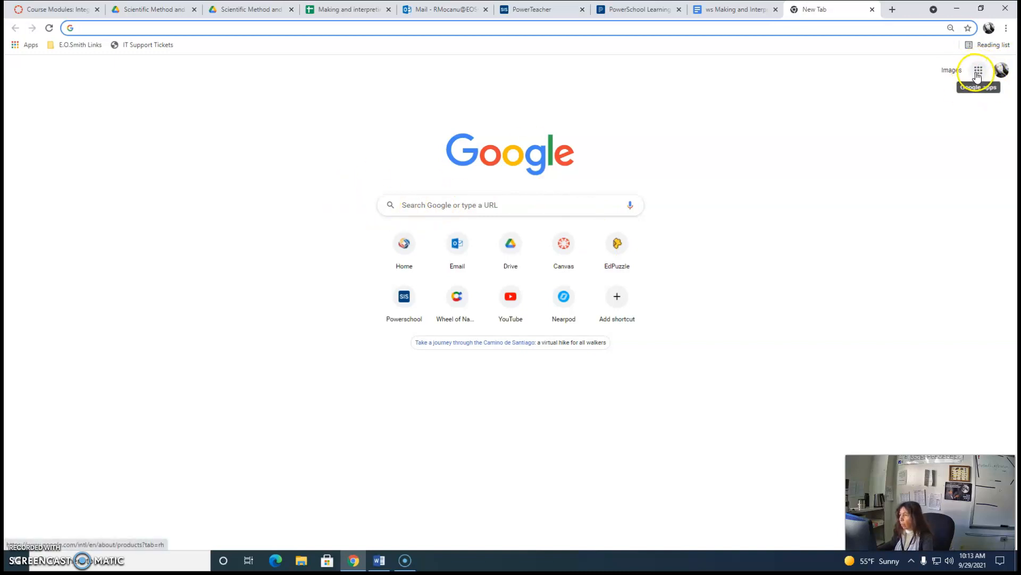
pyautogui.click(512, 250)
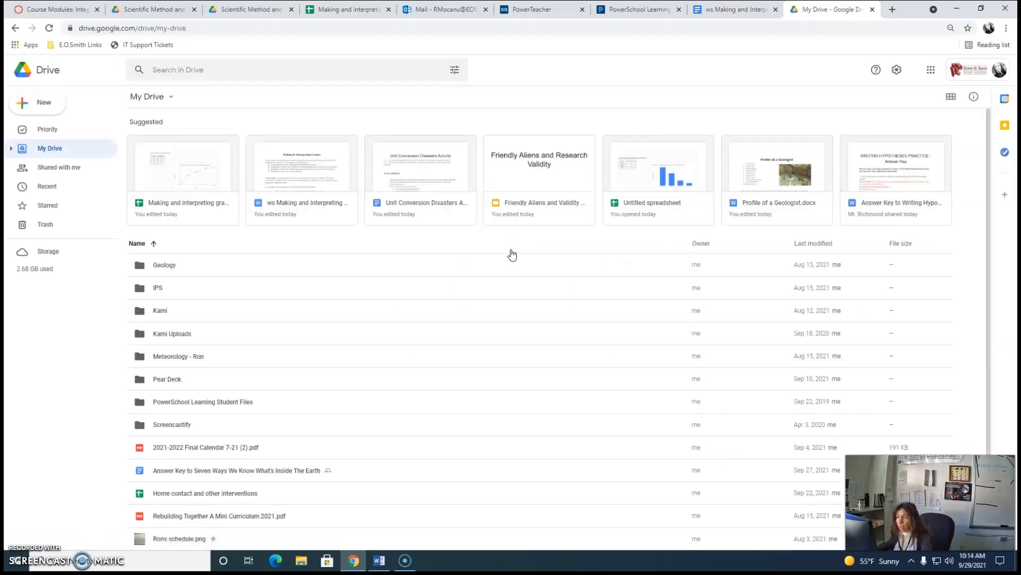
pyautogui.doubleClick(141, 292)
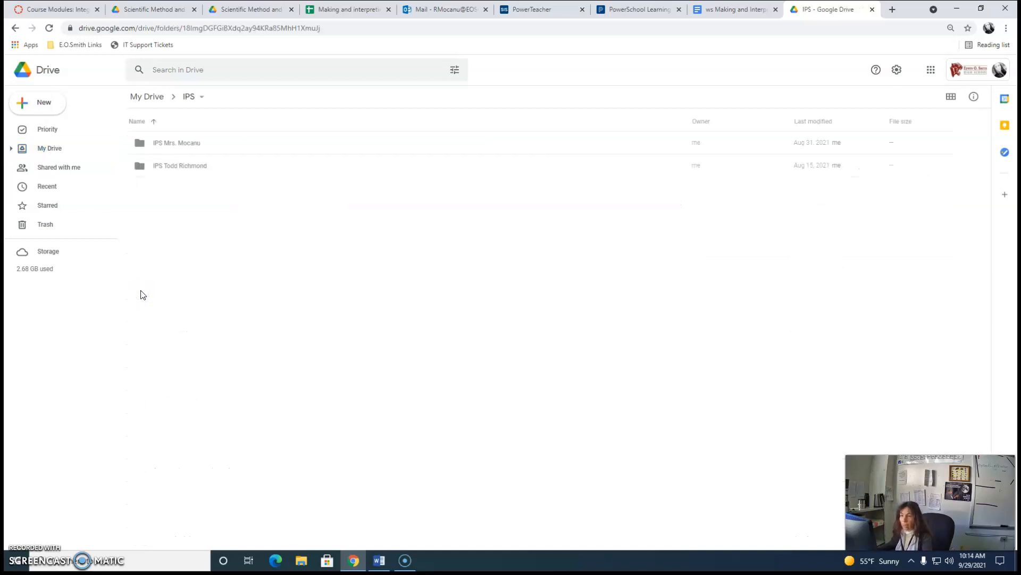
pyautogui.doubleClick(161, 143)
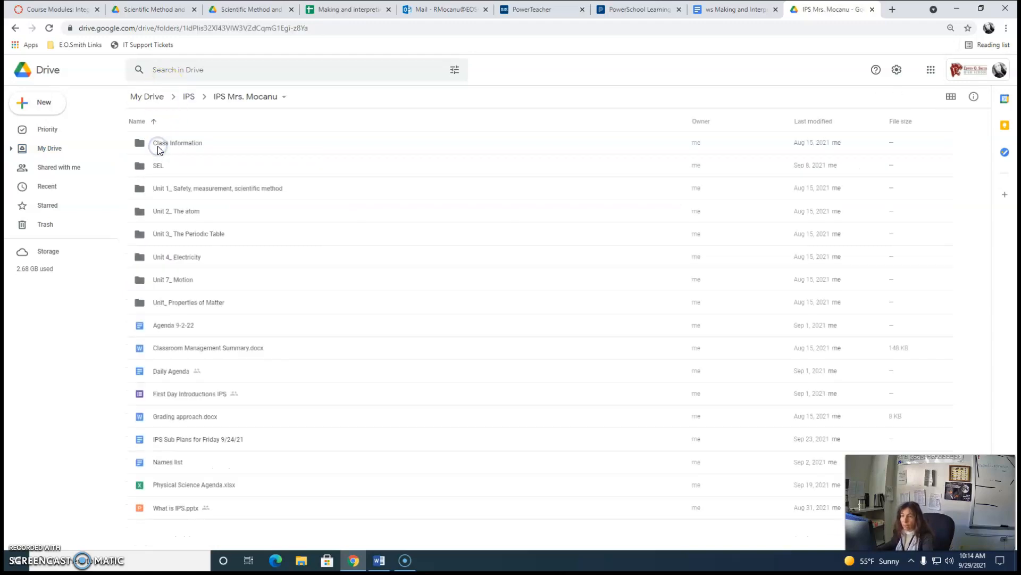
pyautogui.doubleClick(139, 189)
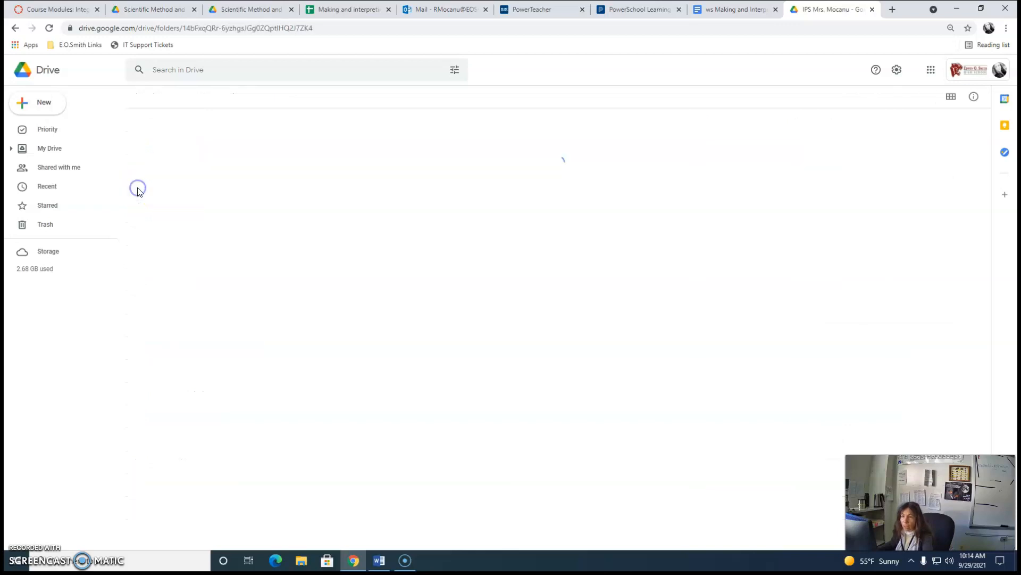
pyautogui.doubleClick(139, 189)
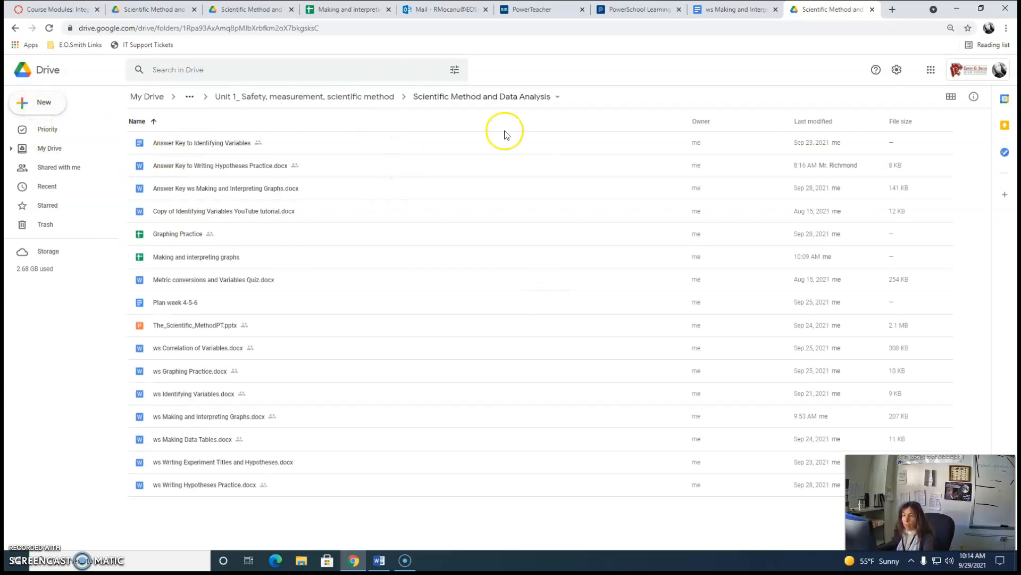
# Create a blank Google Sheets spreadsheet in this folder and name it "Making and Interpreting graphs assignment".
pyautogui.click(43, 107)
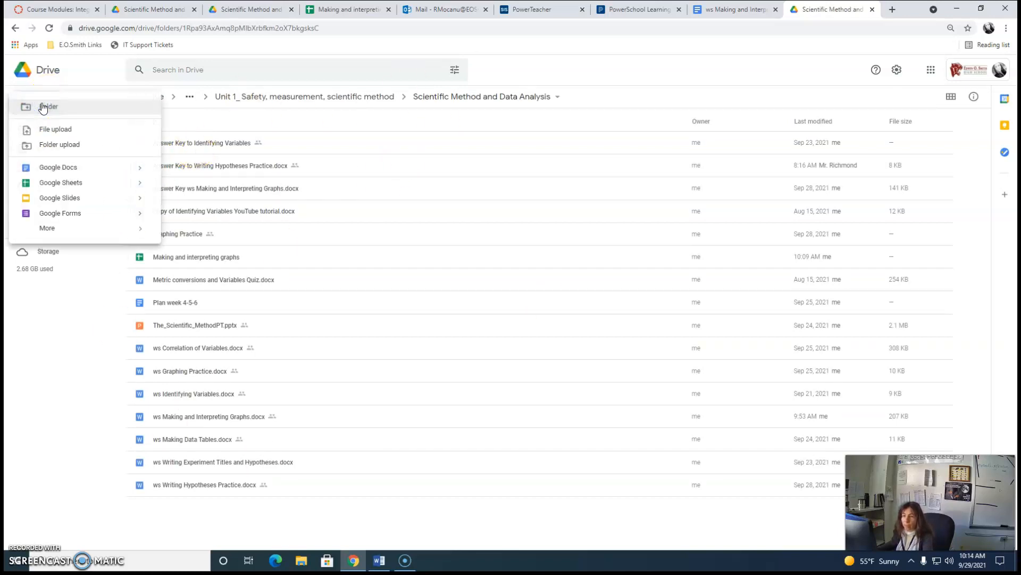
pyautogui.click(48, 183)
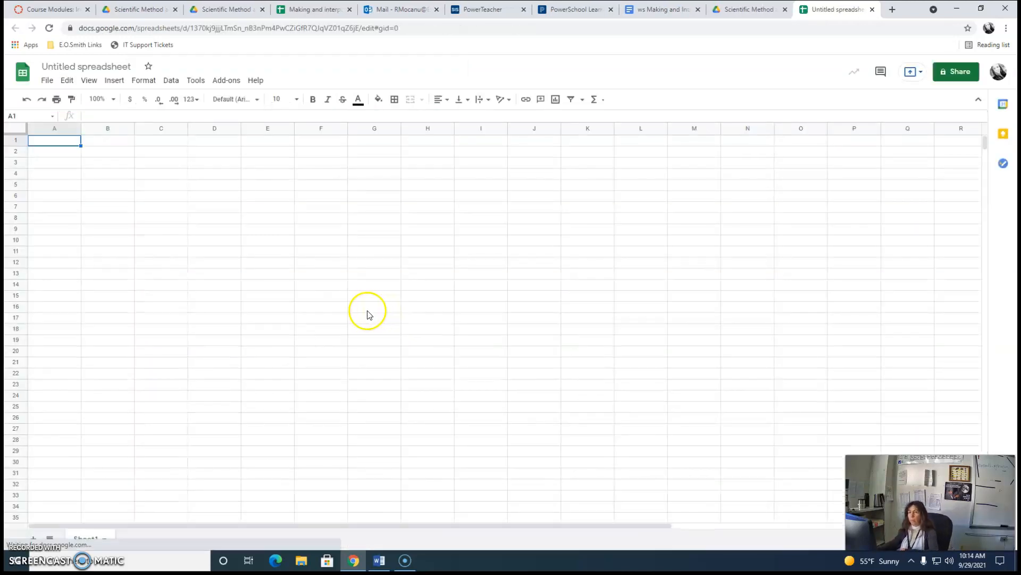
pyautogui.click(78, 68)
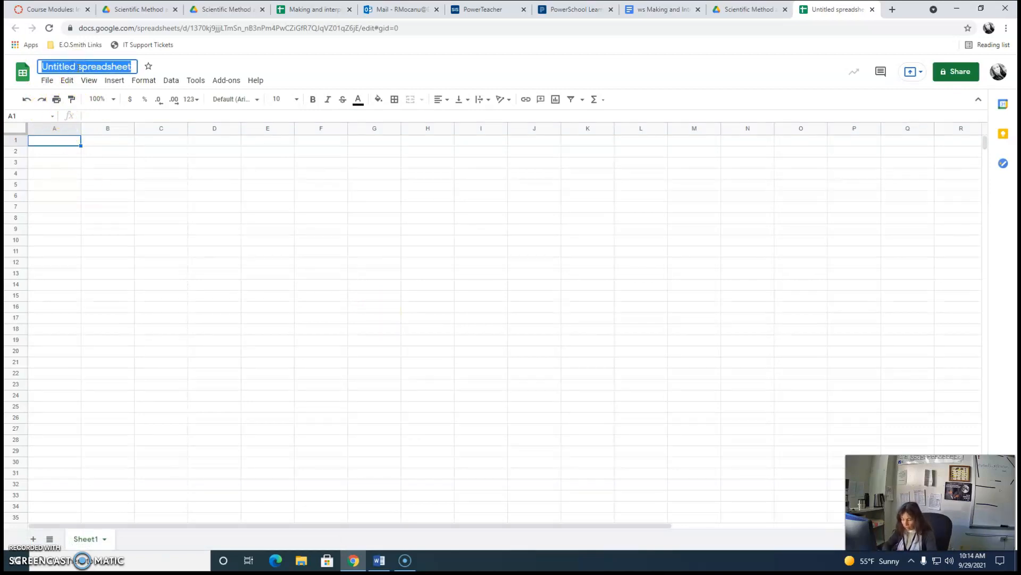
pyautogui.write('Making and ')
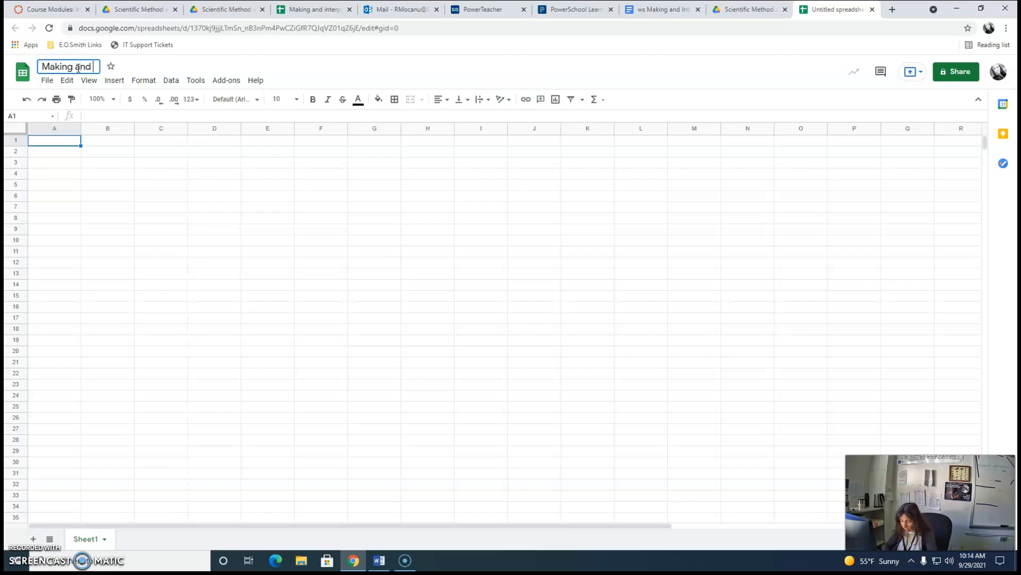
pyautogui.write('Interpret')
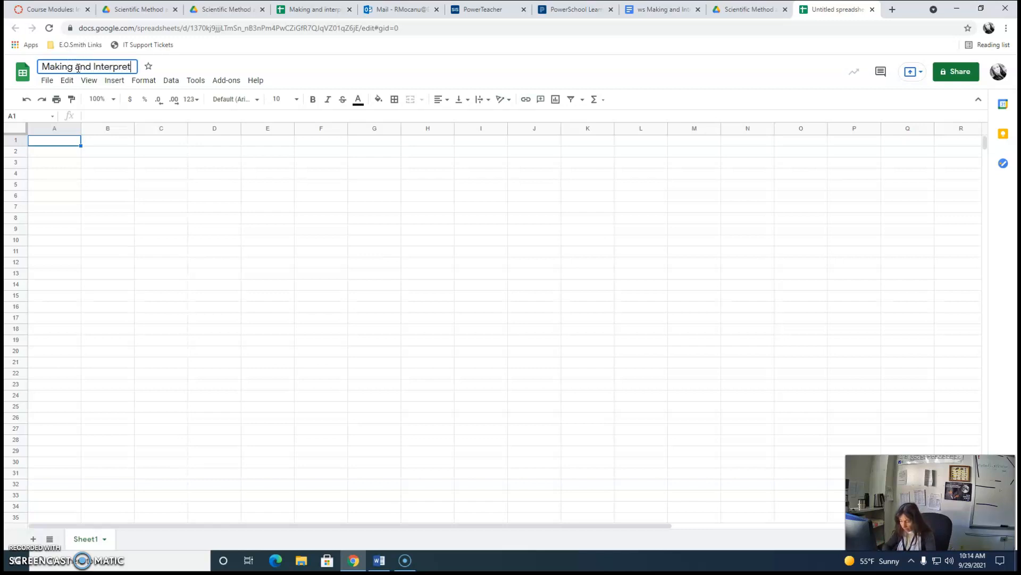
pyautogui.write('ing graph')
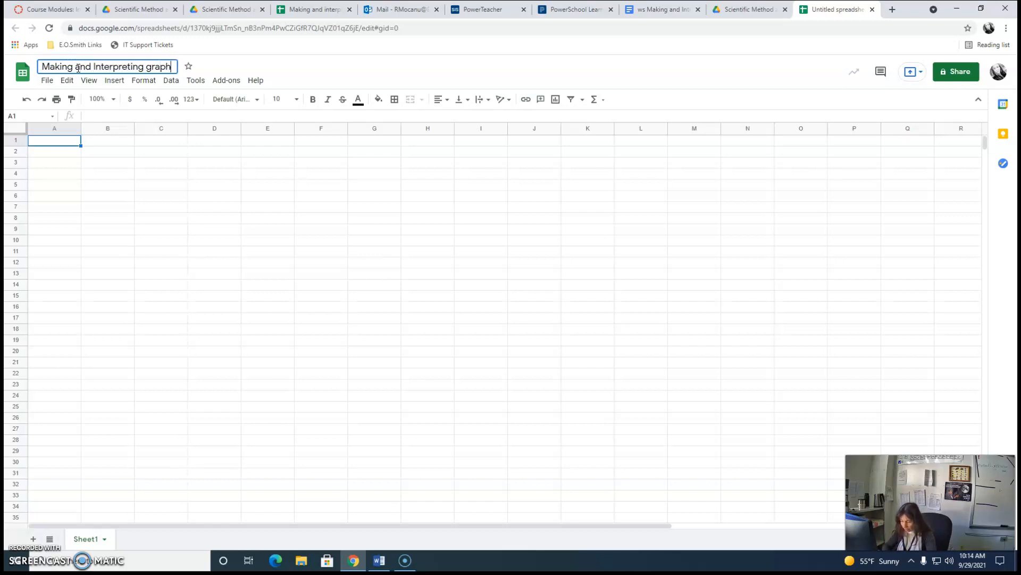
pyautogui.write('s assignment')
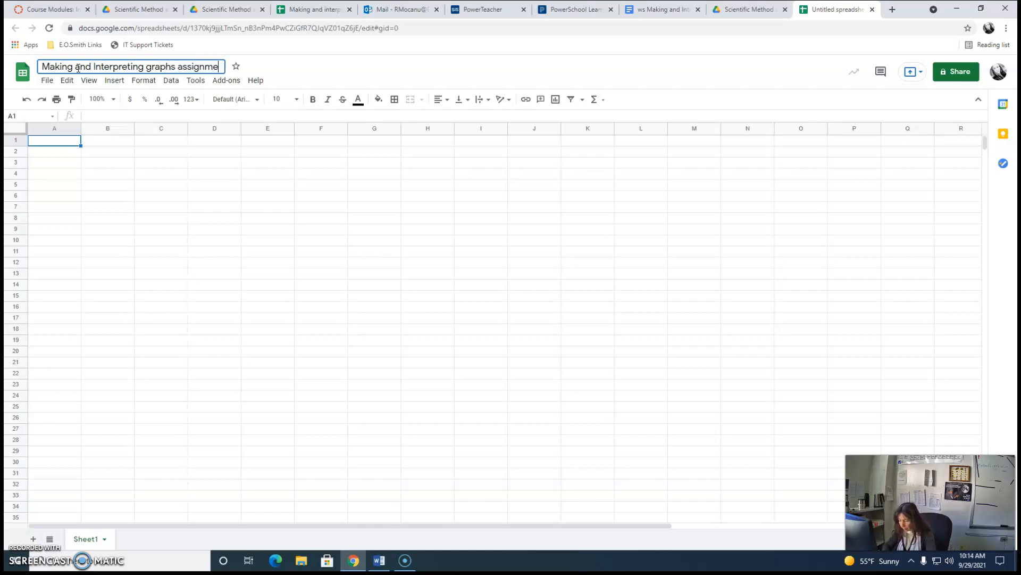
pyautogui.click(101, 164)
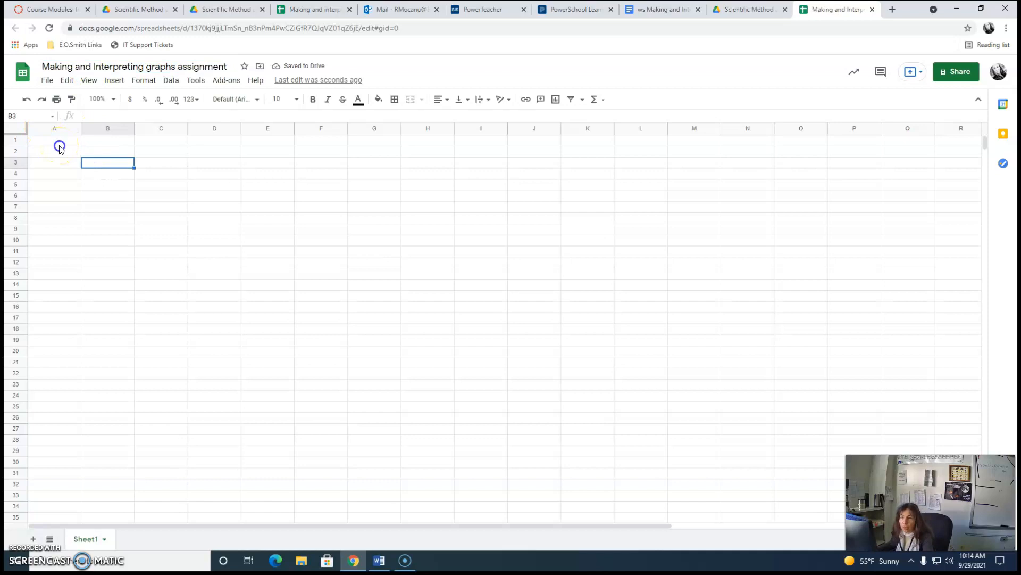
# Copy all of Table 1 on fish breathing rate from the worksheet document and paste it into the spreadsheet starting at cell B3.
pyautogui.click(59, 150)
pyautogui.click(113, 167)
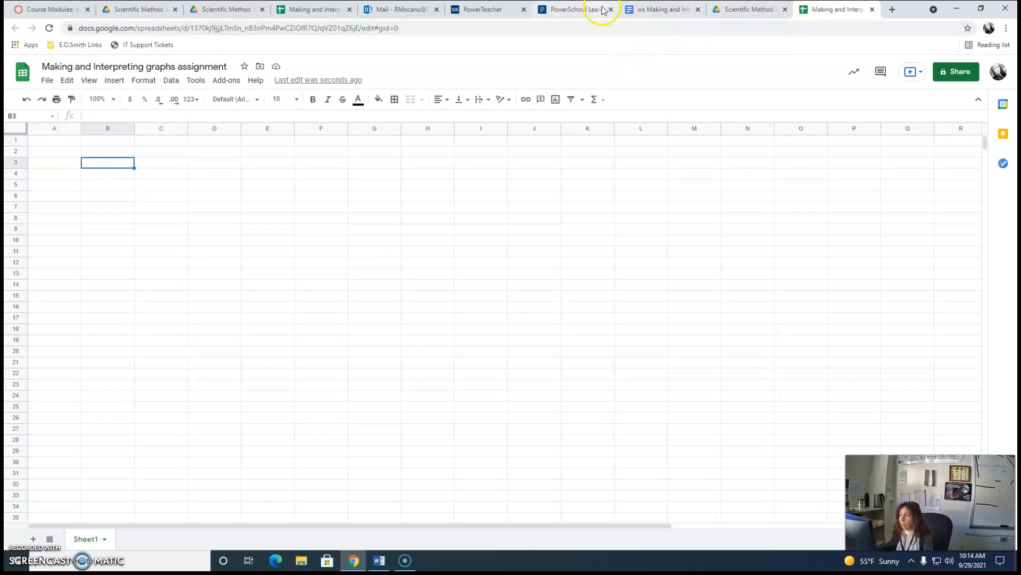
pyautogui.click(662, 10)
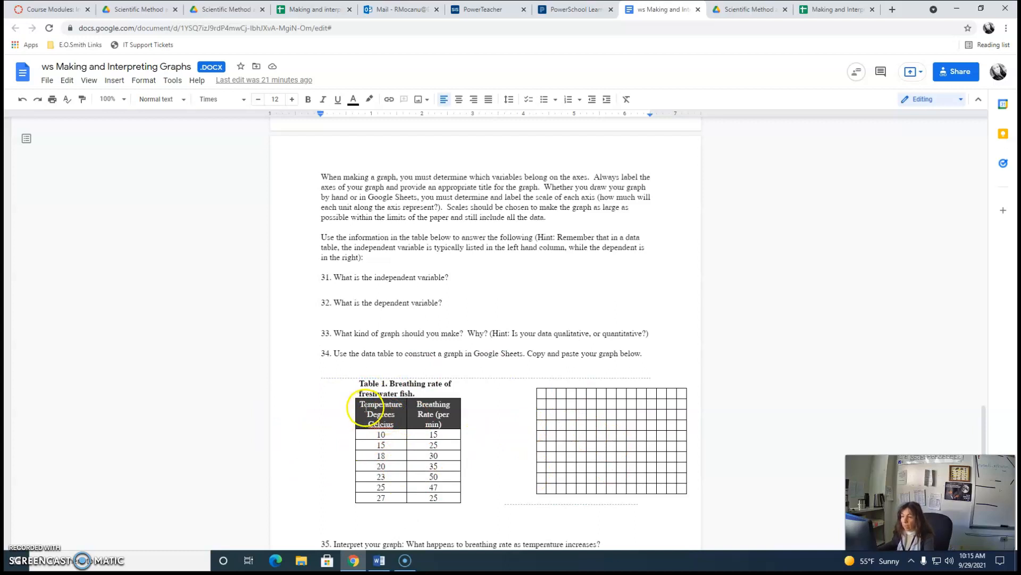
pyautogui.moveTo(367, 407); pyautogui.dragTo(431, 496)
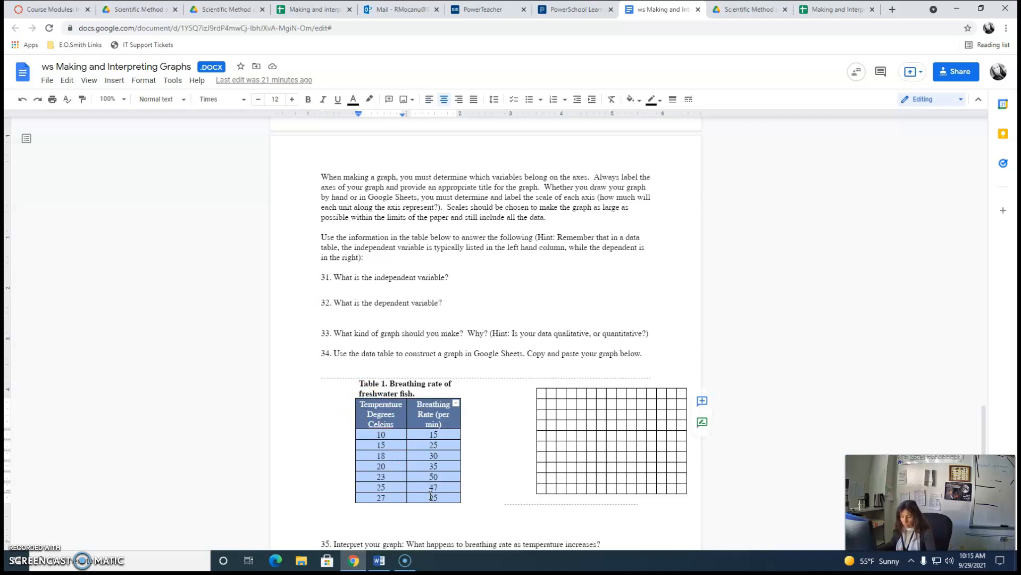
pyautogui.click(848, 8)
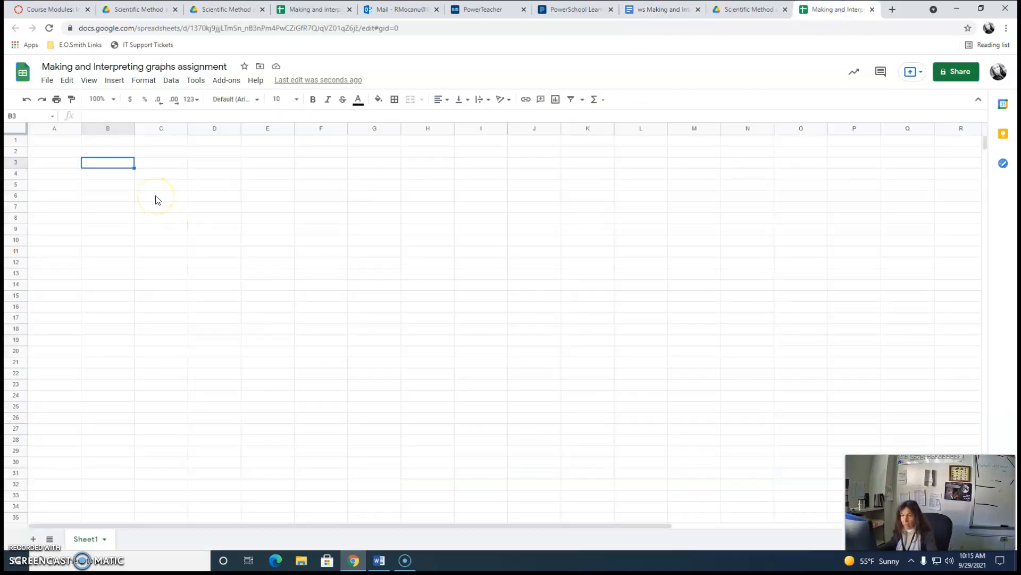
pyautogui.hotkey('ctrl', 'v')
pyautogui.click(258, 238)
# Clear the pasted temperature header text from cell B3.
pyautogui.click(107, 183)
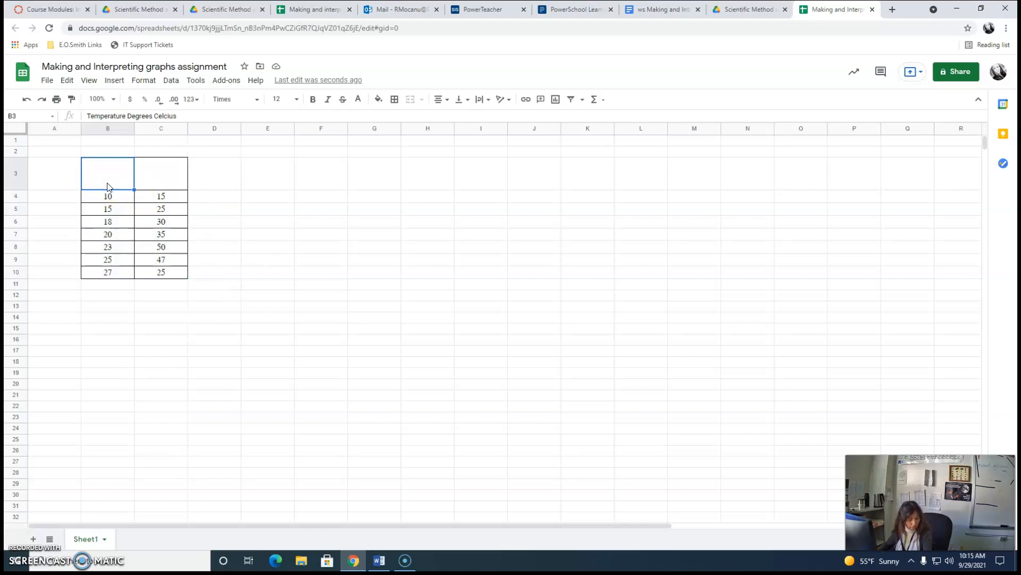
pyautogui.write('Te')
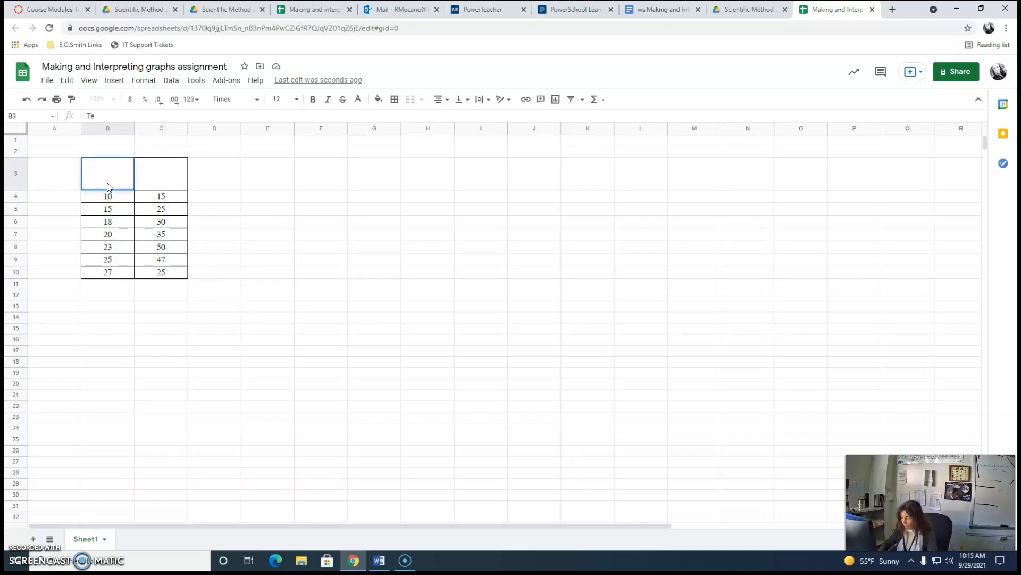
pyautogui.click(101, 176)
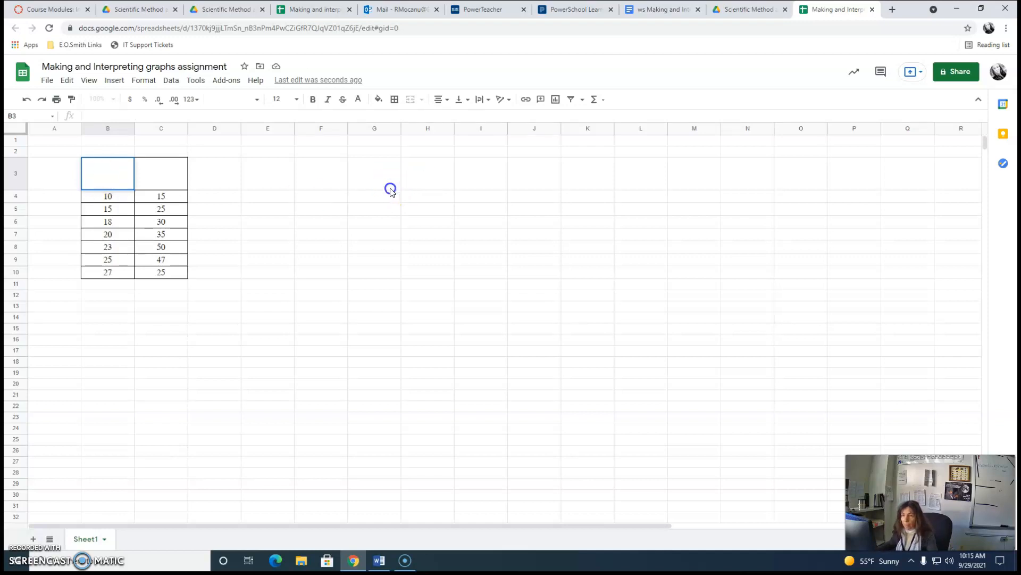
pyautogui.click(390, 189)
pyautogui.click(110, 178)
pyautogui.moveTo(110, 178); pyautogui.dragTo(152, 178)
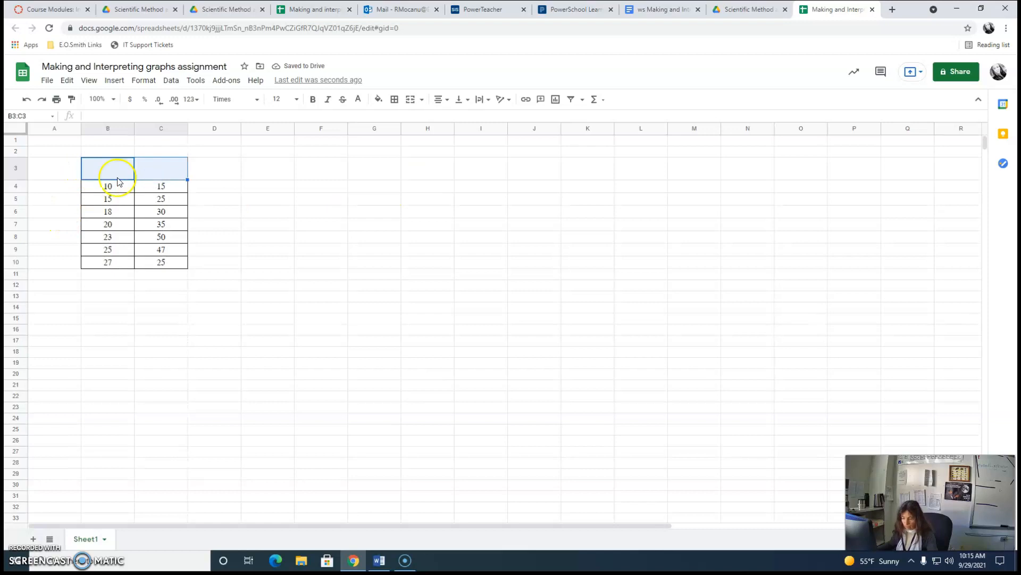
# Enter "Temperature" as the column header in cell B3.
pyautogui.click(97, 171)
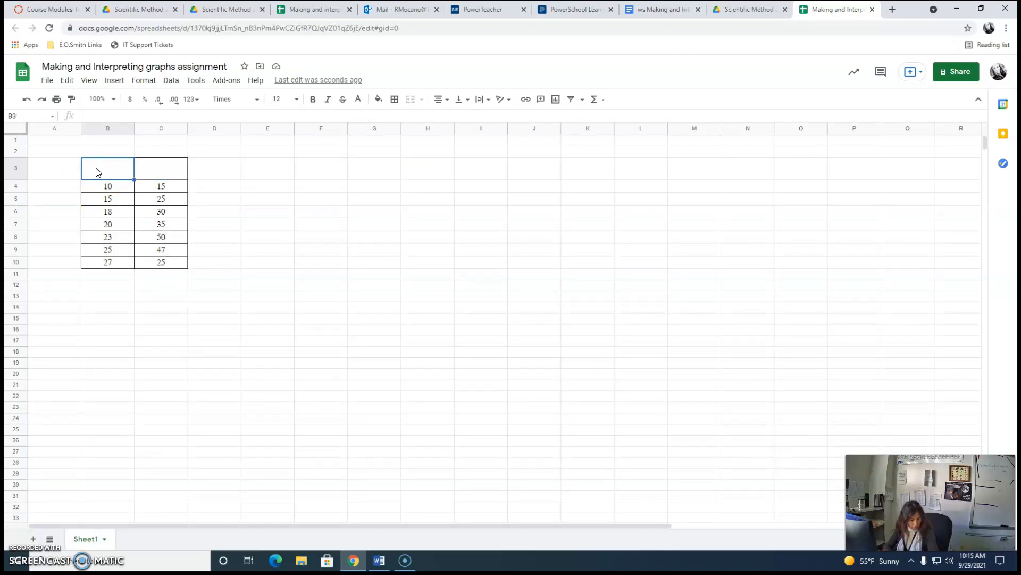
pyautogui.write('Te')
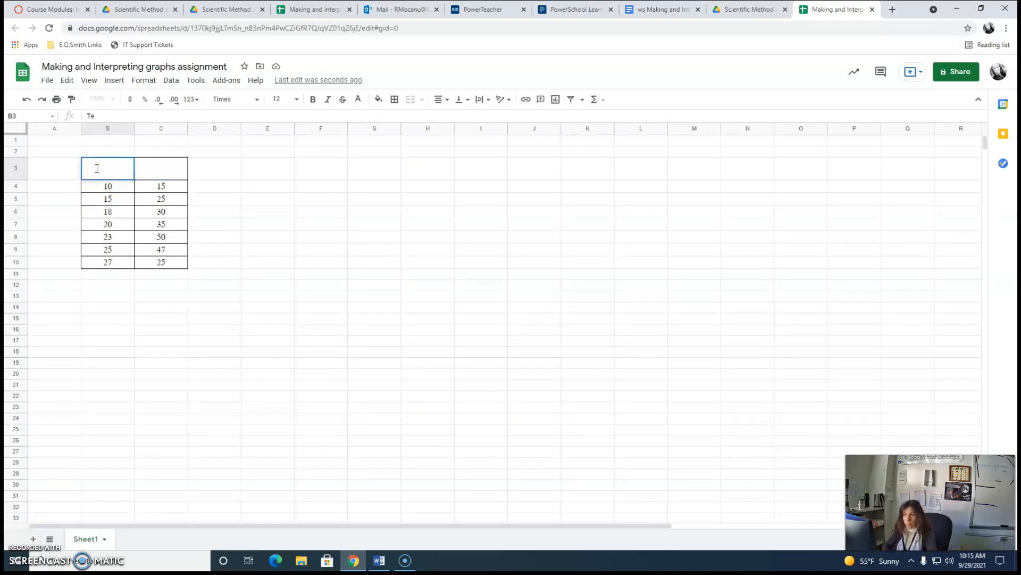
pyautogui.write('mperat')
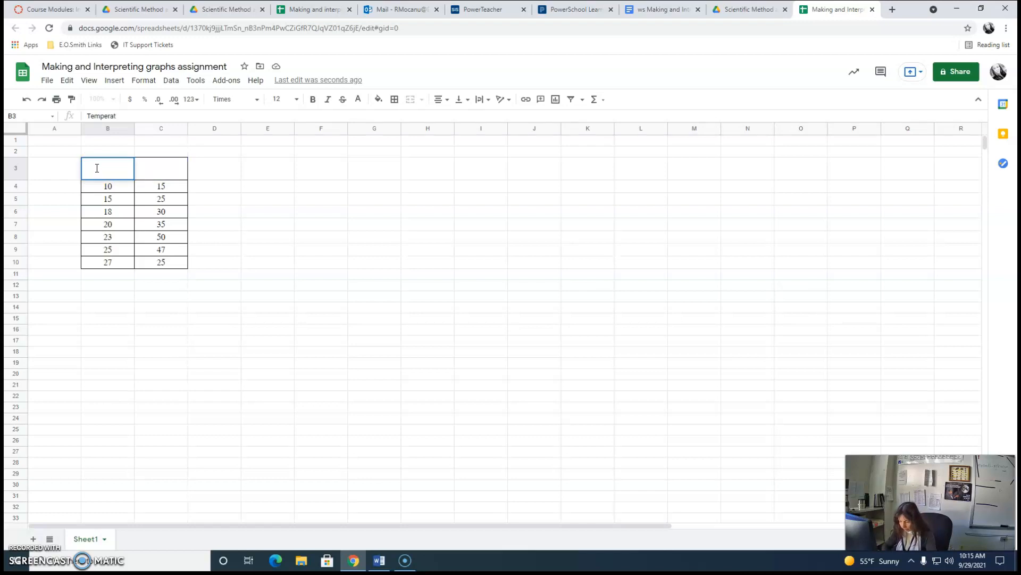
pyautogui.write('ure')
pyautogui.press('Return')
pyautogui.click(96, 171)
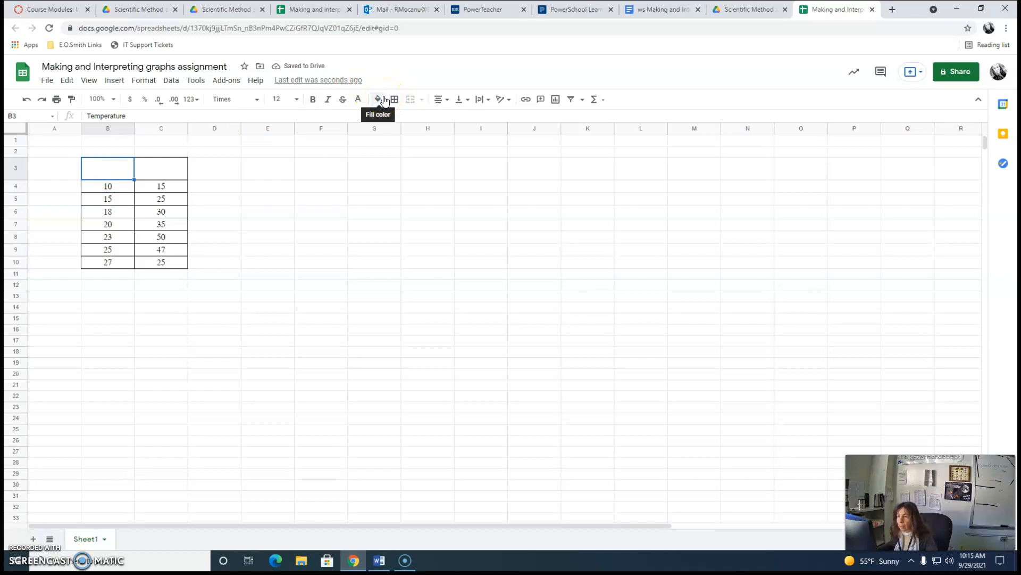
# Delete row 3, the header row of the pasted table.
pyautogui.click(11, 168)
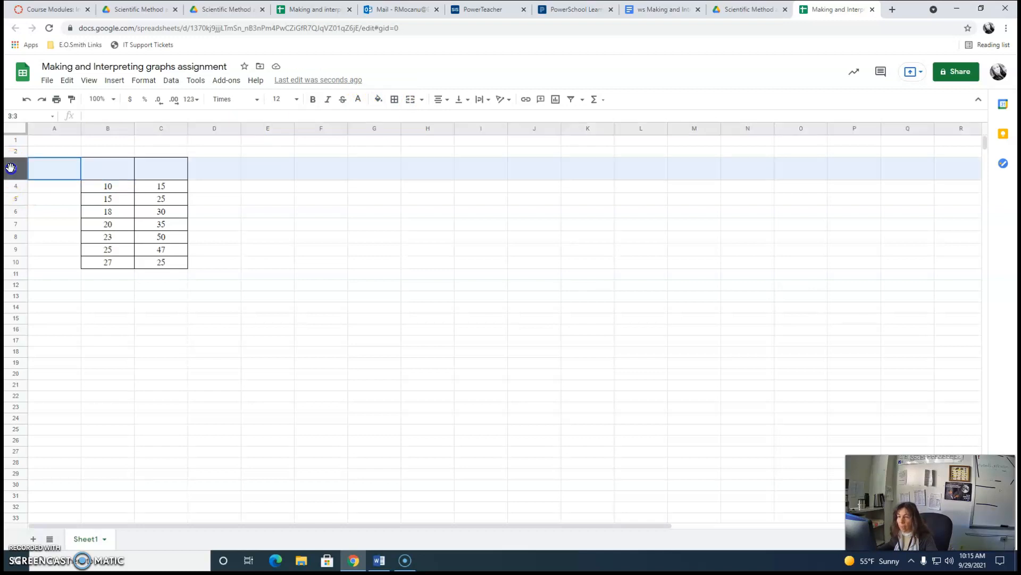
pyautogui.rightClick(10, 168)
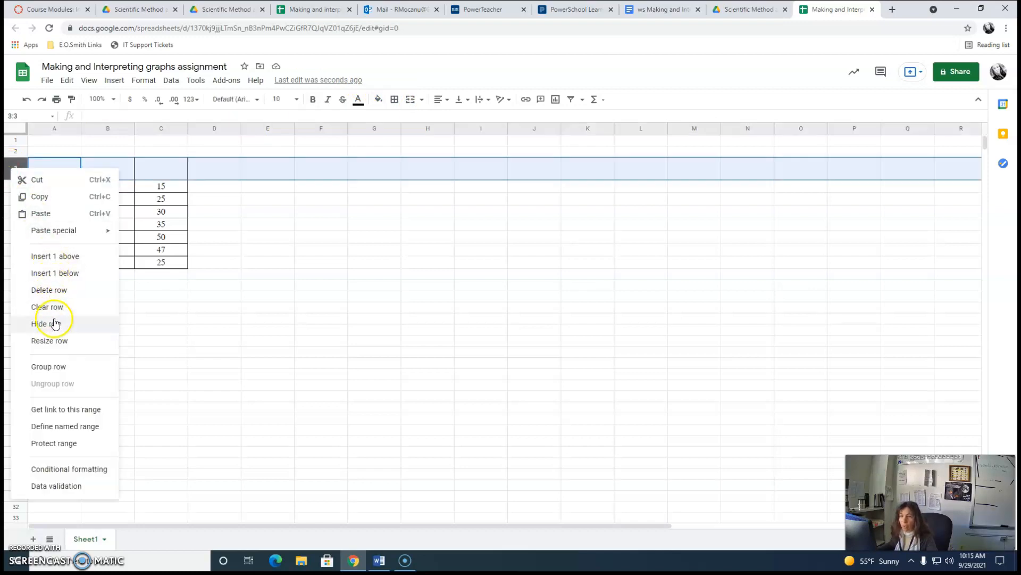
pyautogui.click(53, 294)
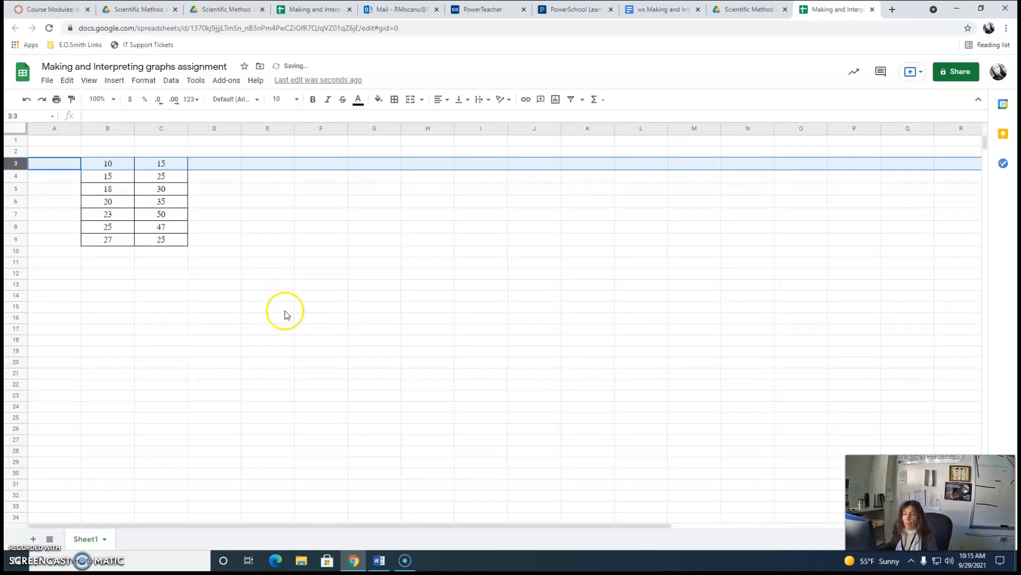
# Enter the header "Temperature (deg. C)" in cell B2 above the temperature values.
pyautogui.click(110, 154)
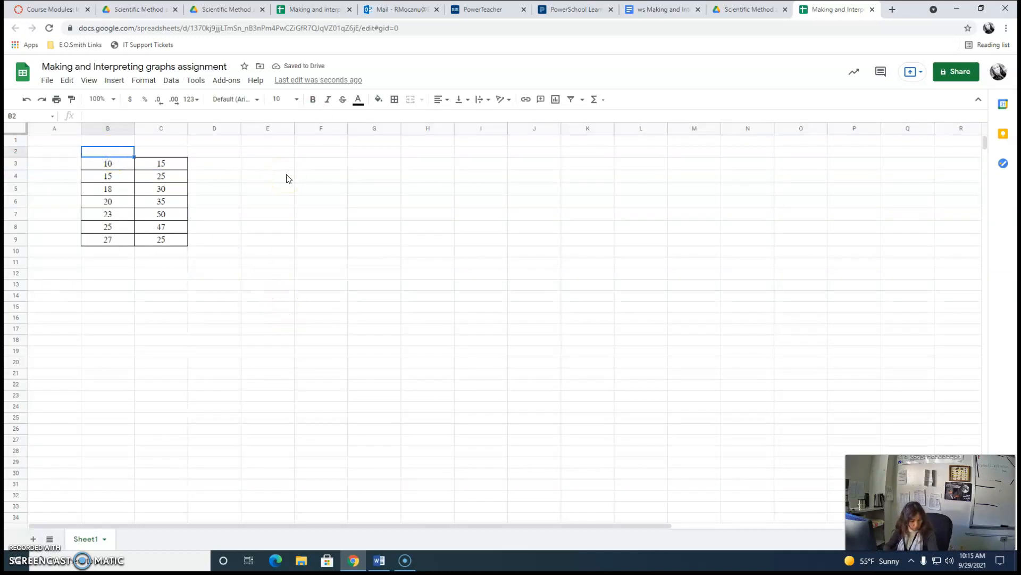
pyautogui.write('Temperature')
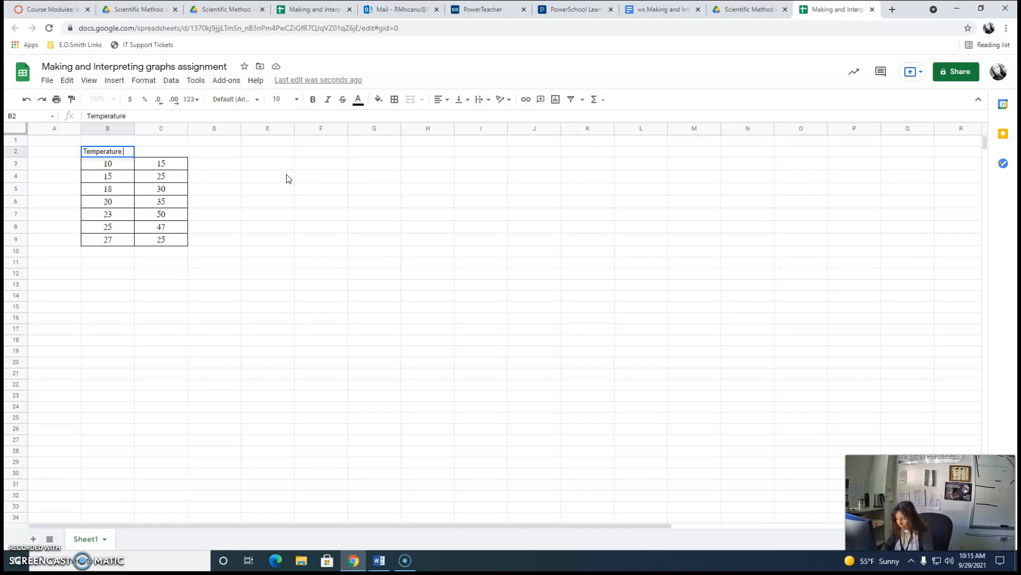
pyautogui.write('(deg')
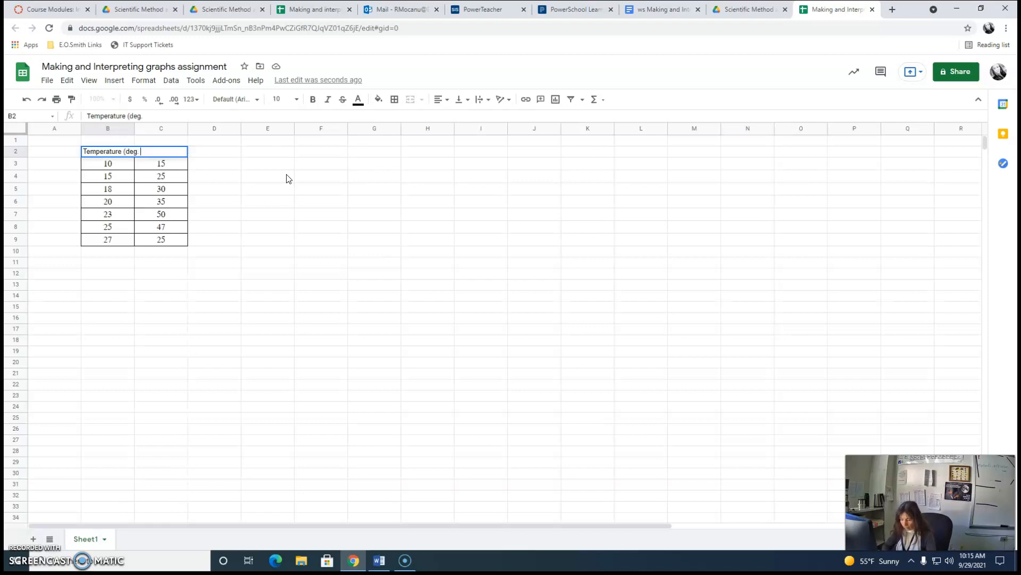
pyautogui.write('. C)')
pyautogui.press('Tab')
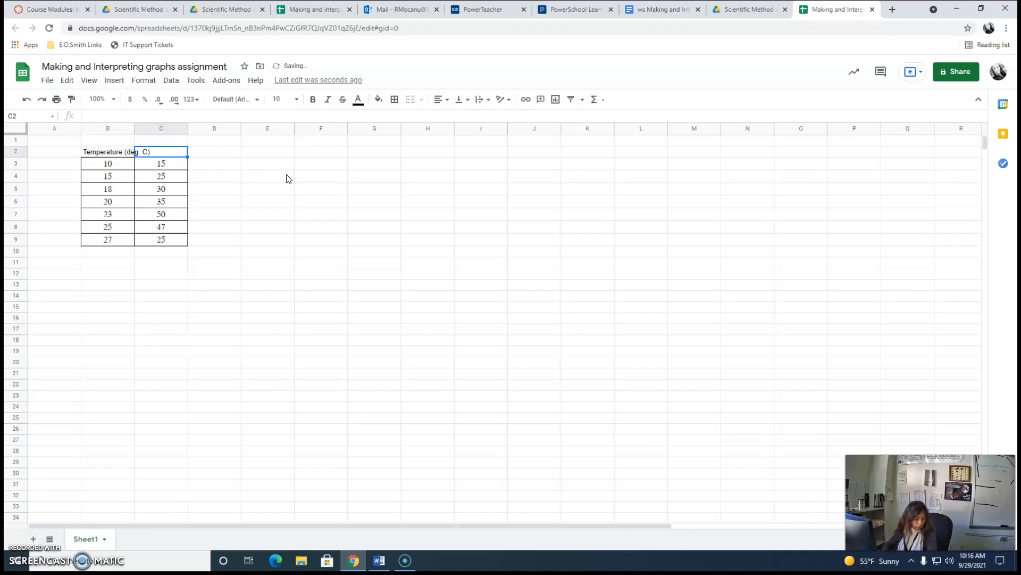
# Enter the header "Breathing rate (per min)" in cell C2 above the breathing-rate values.
pyautogui.write('Bre')
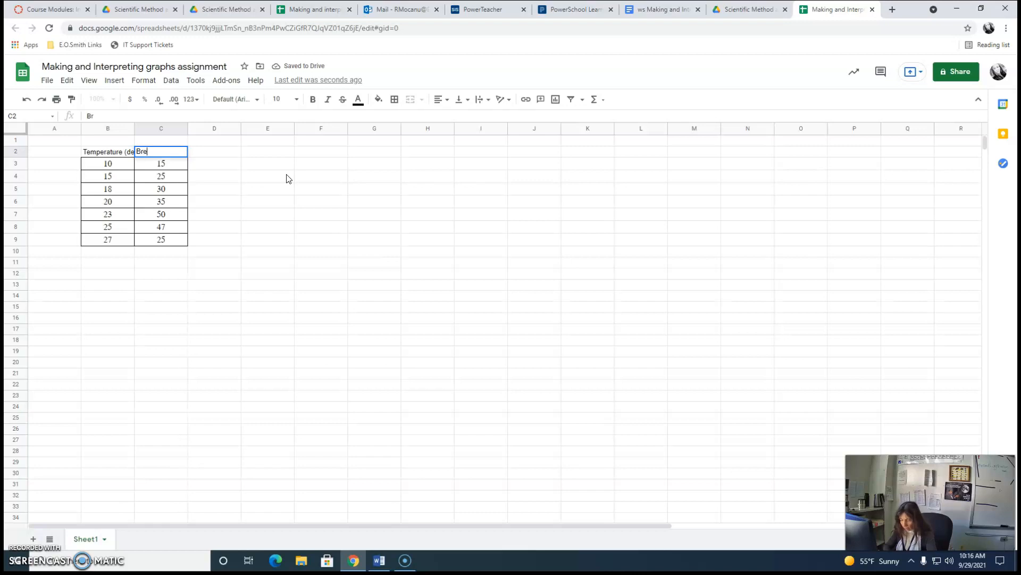
pyautogui.write('athing rate (')
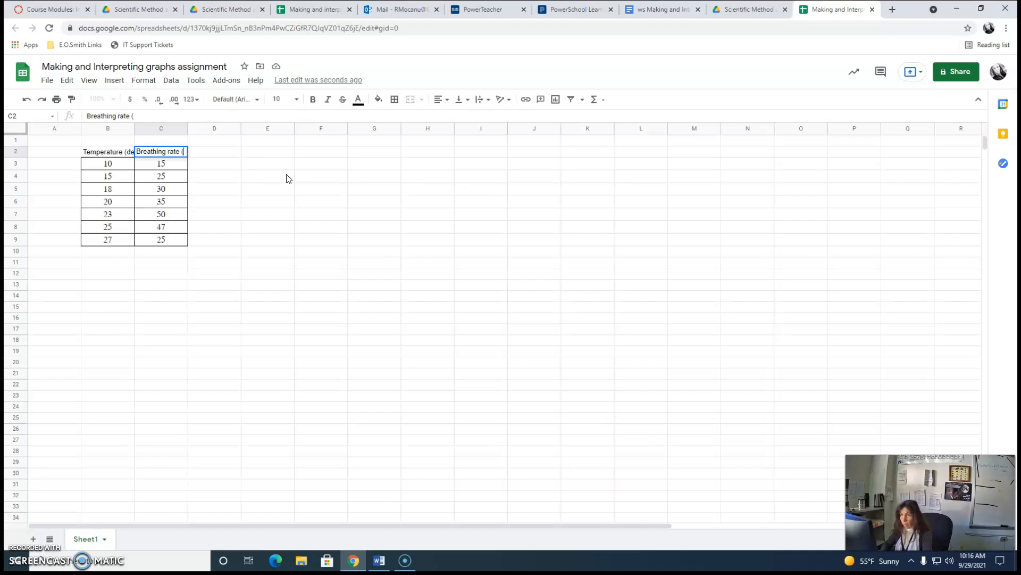
pyautogui.write('per m')
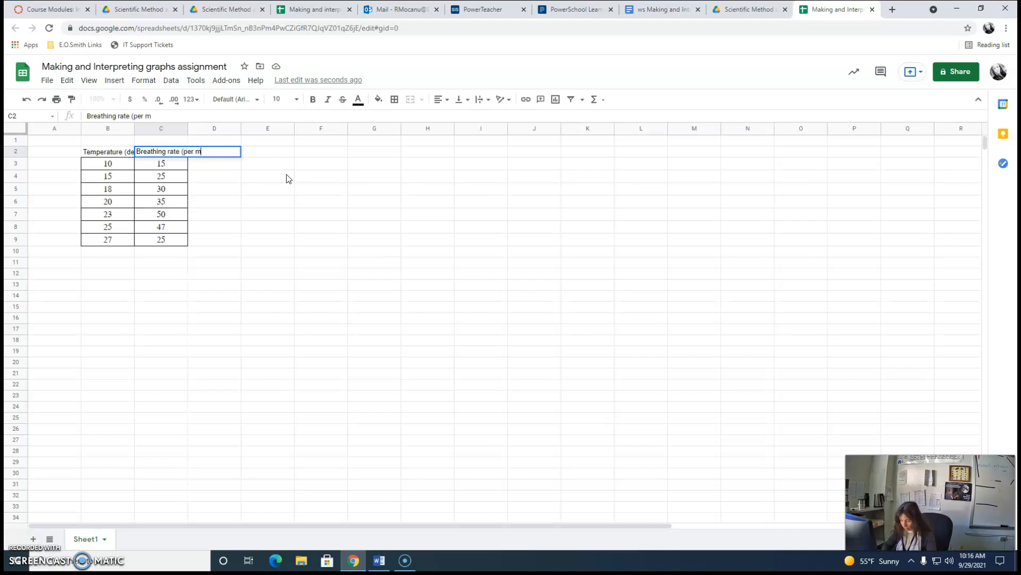
pyautogui.write('in)')
pyautogui.press('Return')
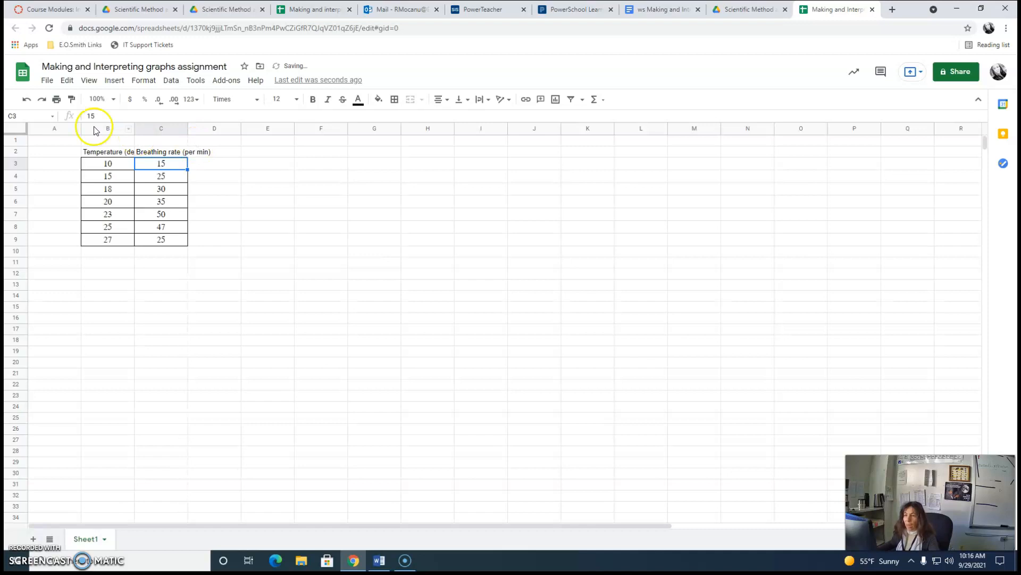
# Widen columns B and C to fit their headers, and apply all borders to header cells B2:C2.
pyautogui.moveTo(133, 125); pyautogui.dragTo(230, 127)
pyautogui.click(307, 201)
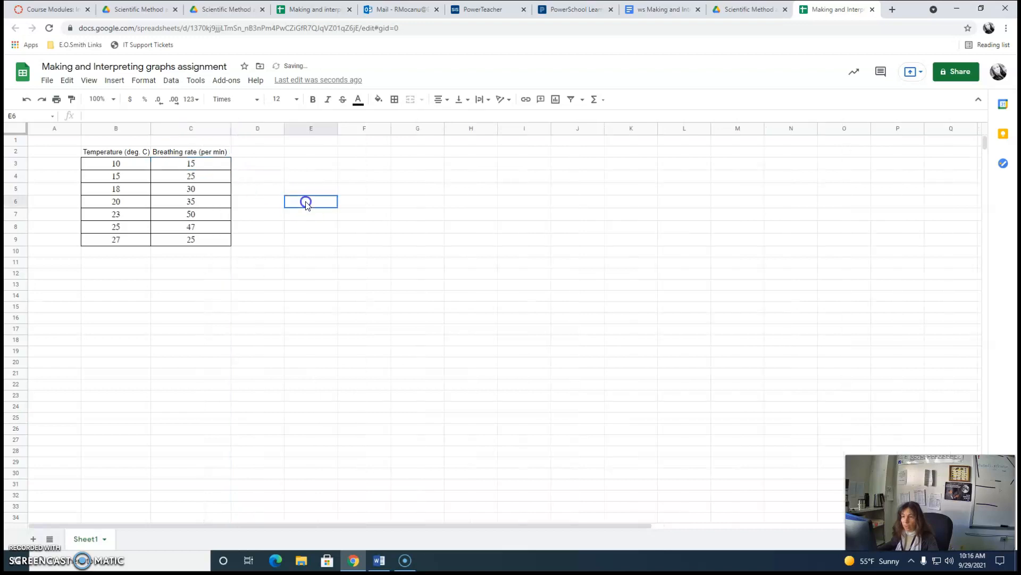
pyautogui.click(85, 153)
pyautogui.moveTo(86, 153); pyautogui.dragTo(189, 156)
pyautogui.click(394, 99)
pyautogui.click(398, 121)
pyautogui.click(347, 223)
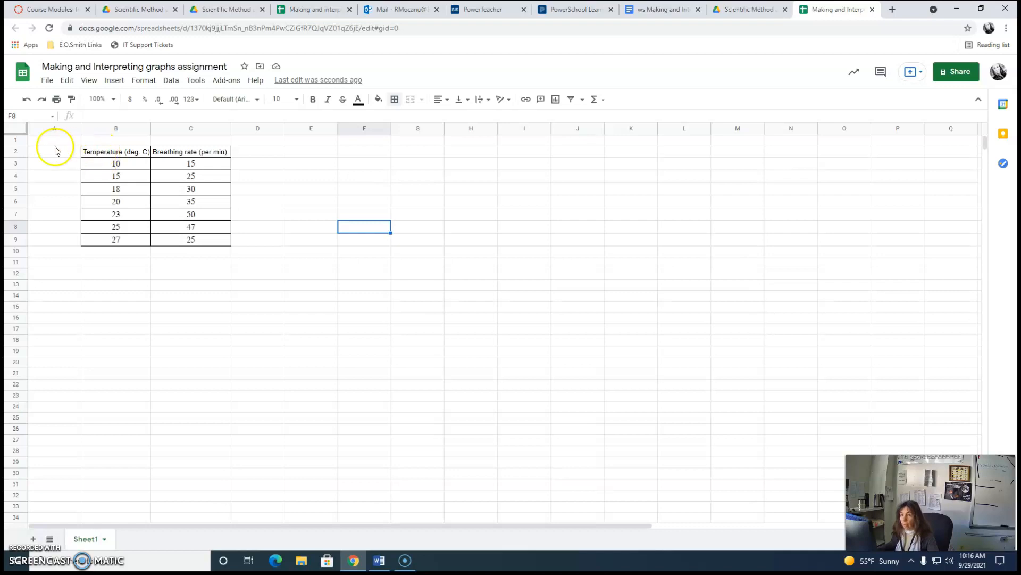
# Insert one blank row above row 1 of the sheet.
pyautogui.click(16, 141)
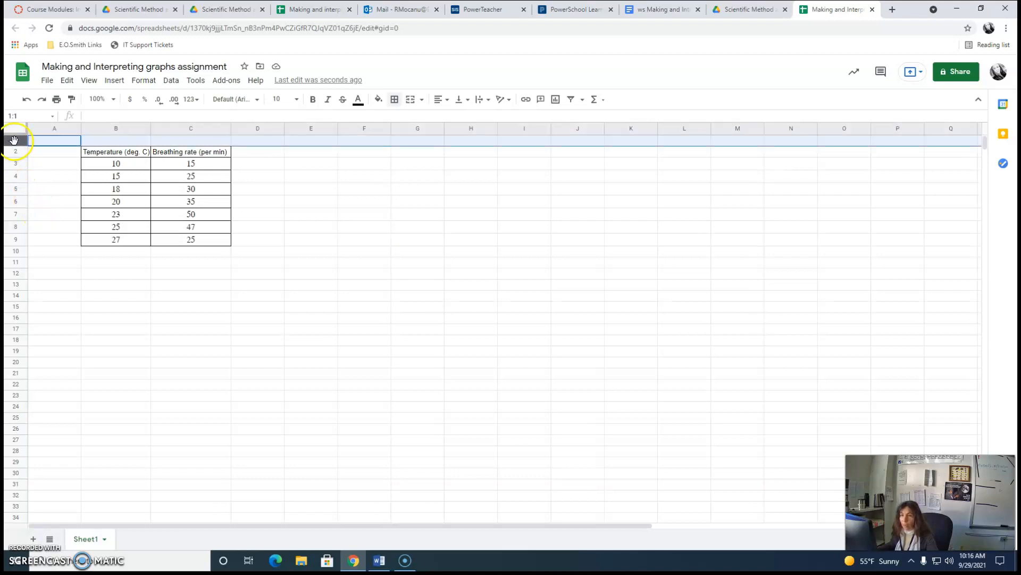
pyautogui.rightClick(13, 140)
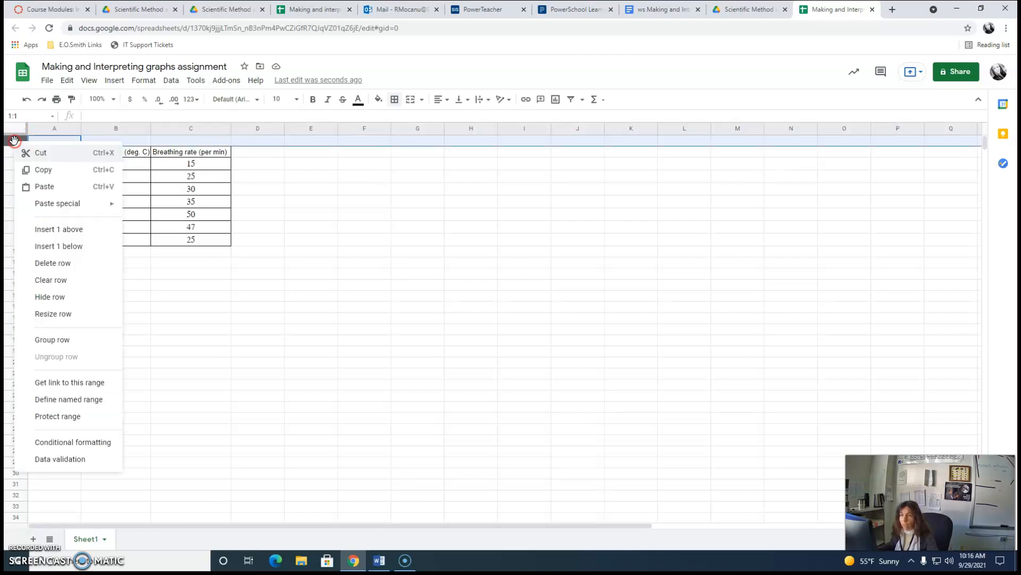
pyautogui.click(78, 229)
pyautogui.click(293, 397)
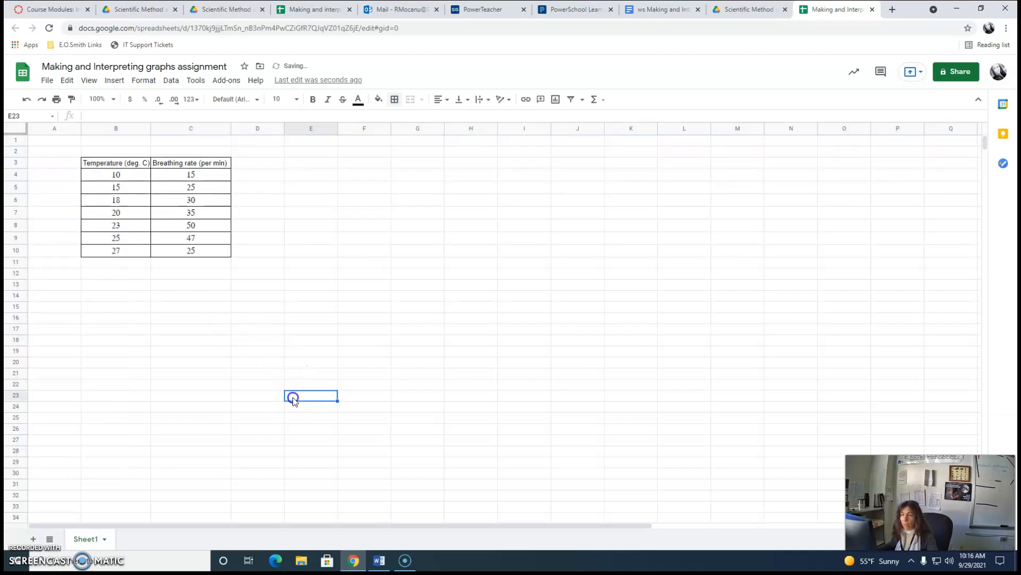
# Enter the table title "Breating rate of fish versus temperature" in cell B1.
pyautogui.click(99, 141)
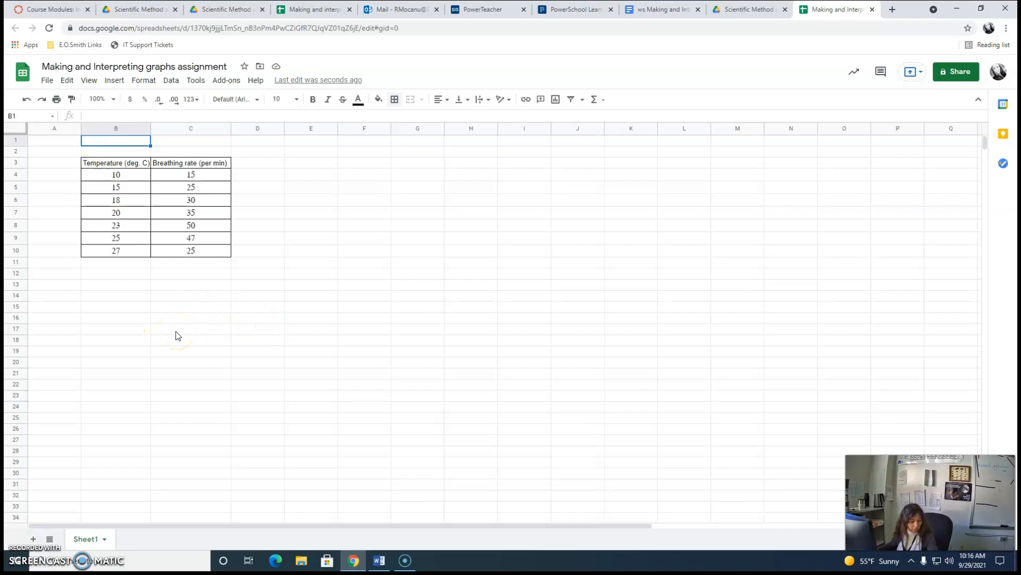
pyautogui.write('Breating rate of fis')
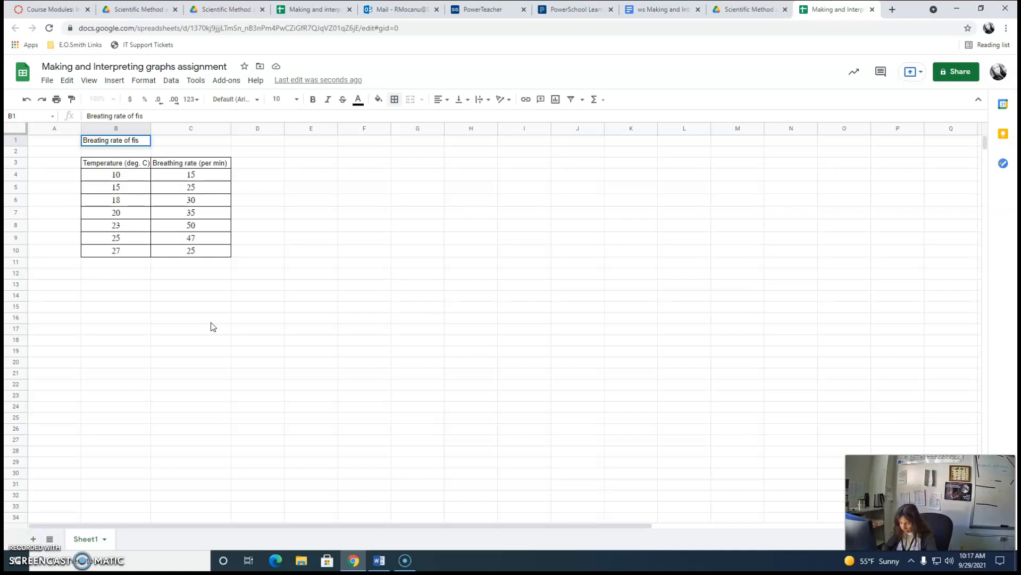
pyautogui.write('h versu')
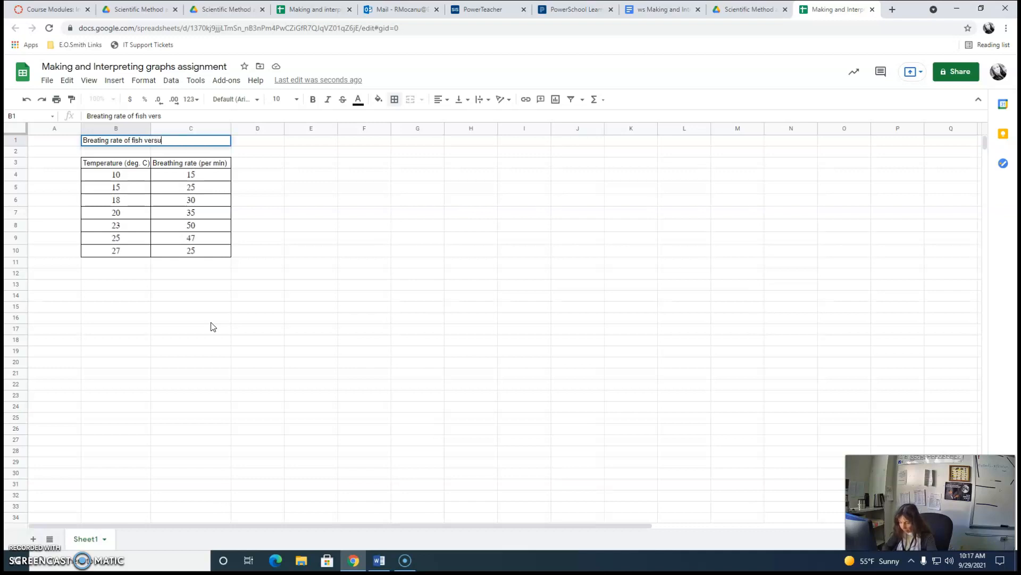
pyautogui.write('s temperatur')
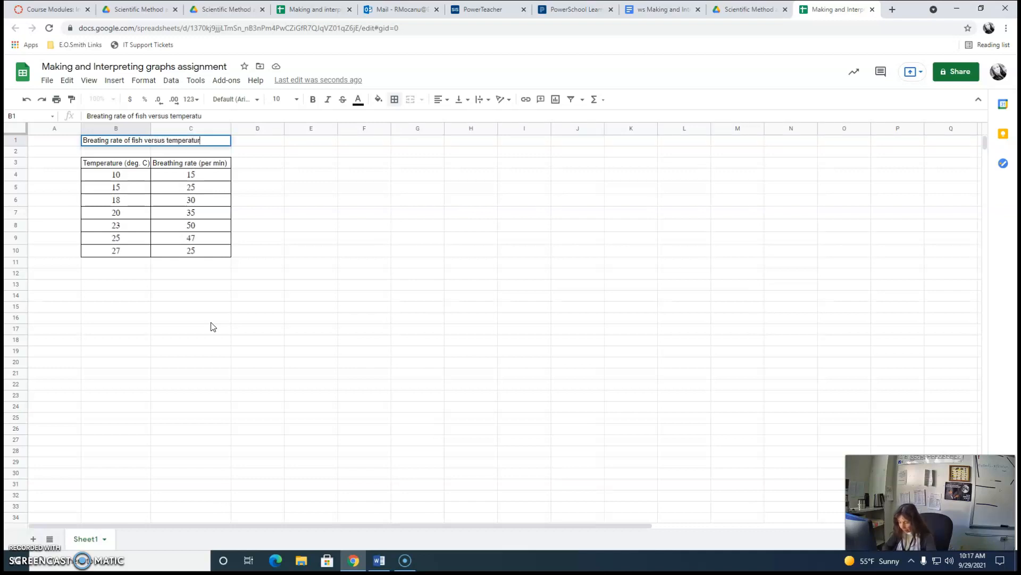
pyautogui.write('e')
pyautogui.press('Return')
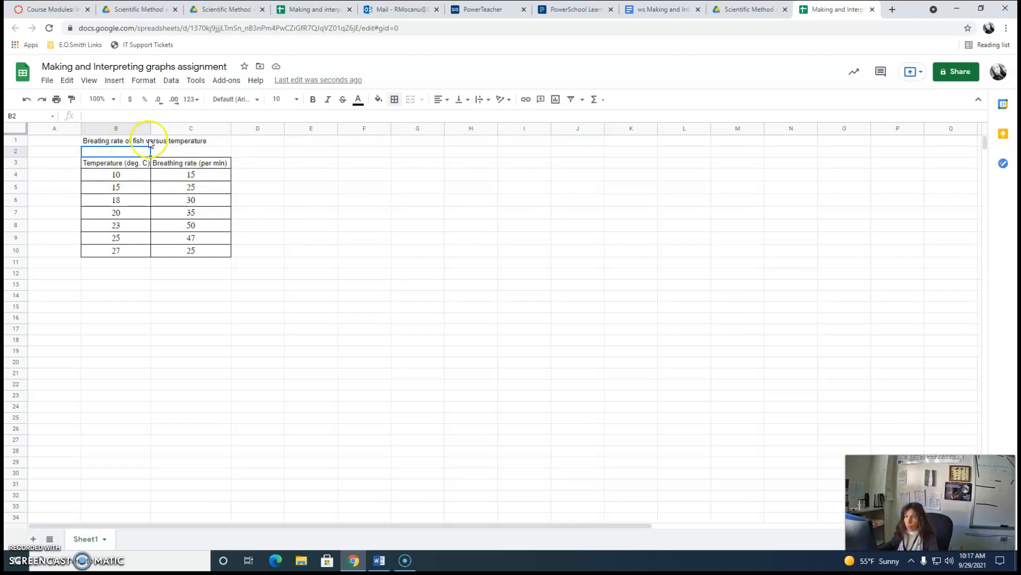
pyautogui.click(313, 215)
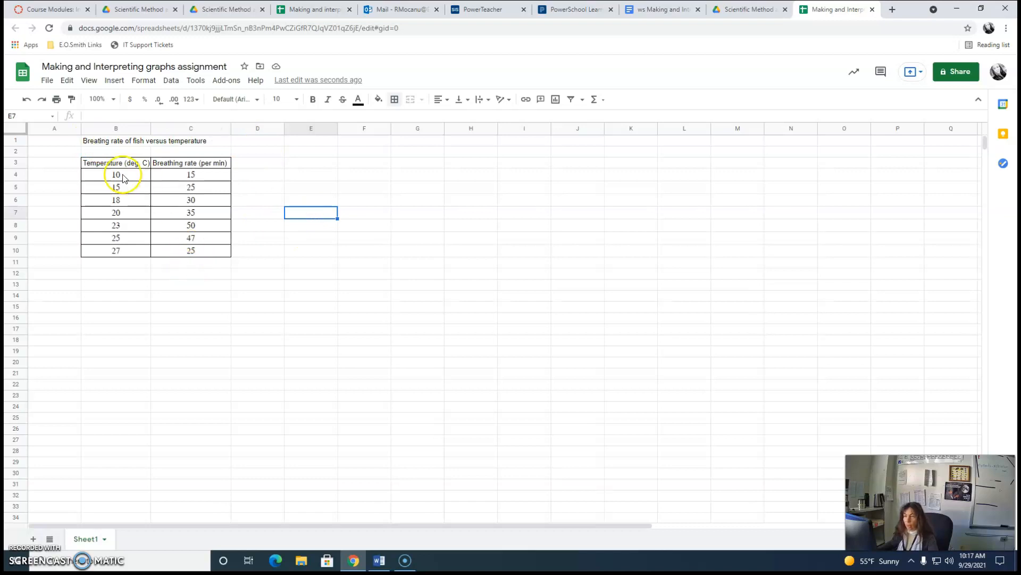
# Insert a chart from the temperature and breathing-rate table in B3:C10, including the headers.
pyautogui.moveTo(111, 163); pyautogui.dragTo(195, 254)
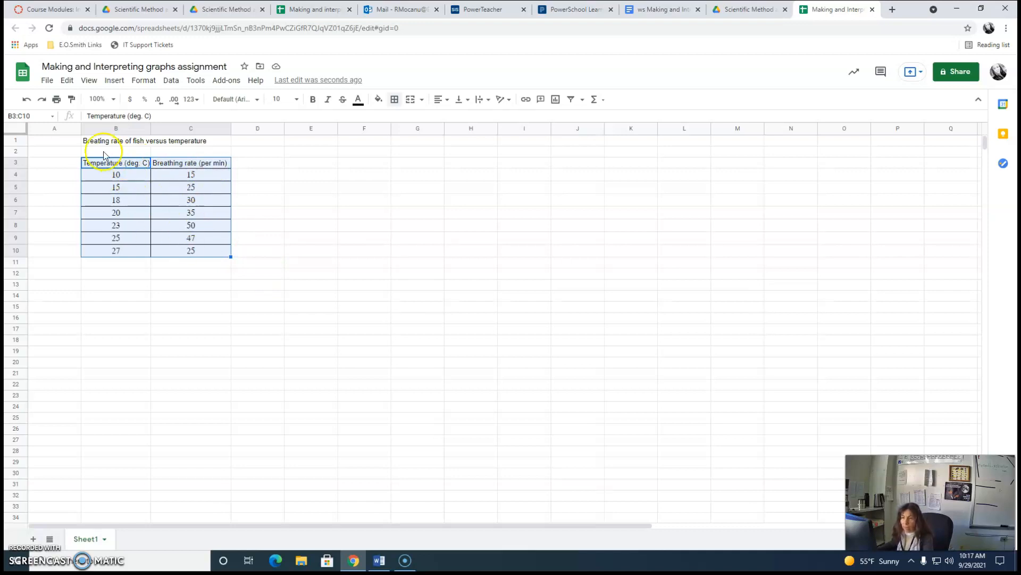
pyautogui.click(114, 81)
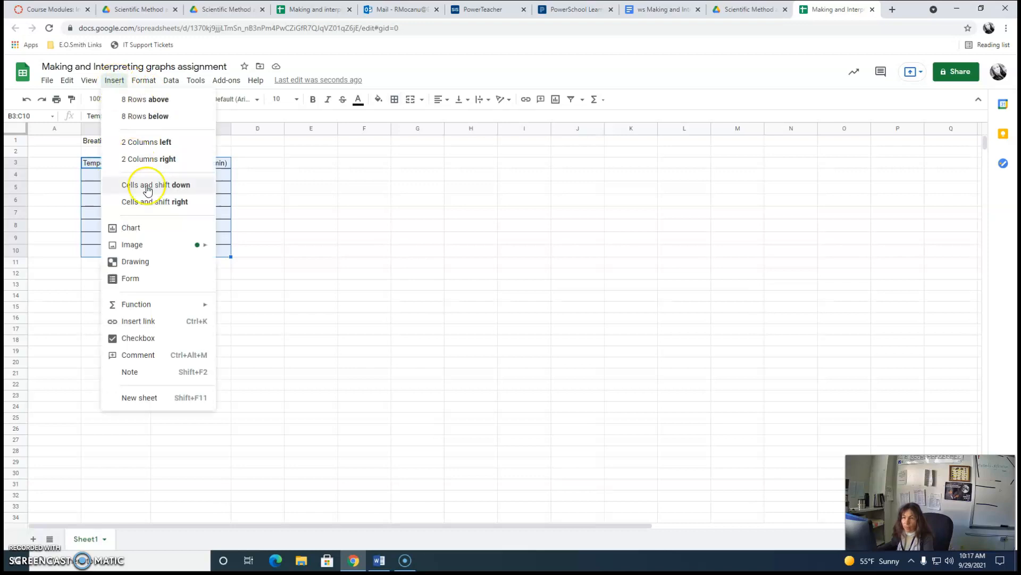
pyautogui.click(147, 229)
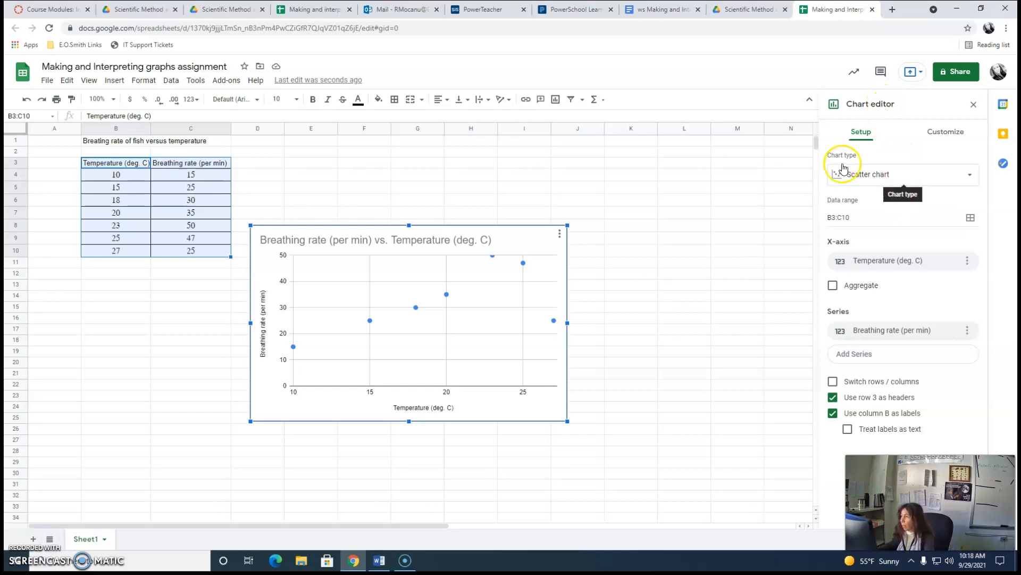
# Change the chart type to a line chart and move the chart beside the data table, starting near column E, row 5.
pyautogui.click(917, 181)
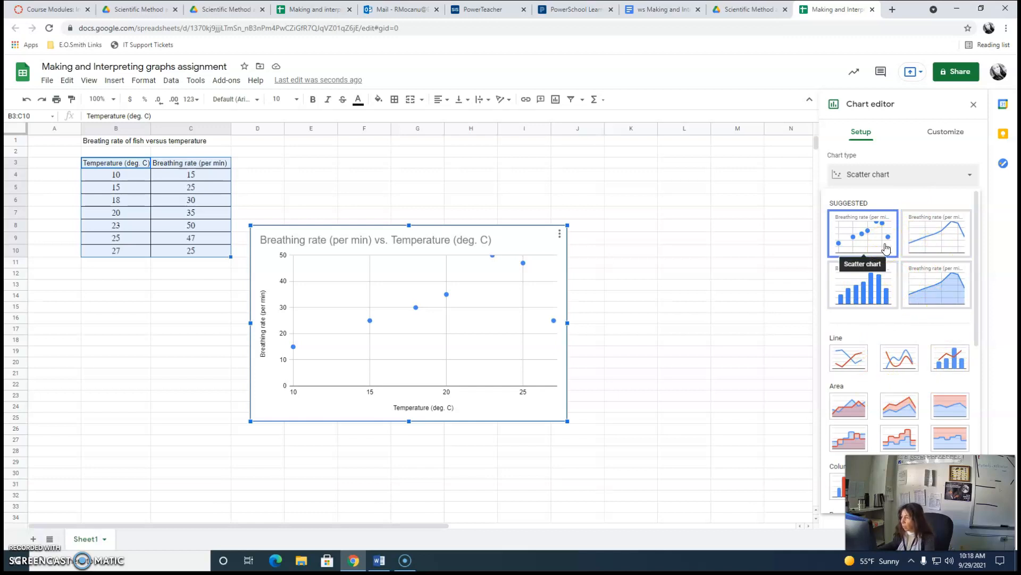
pyautogui.click(849, 362)
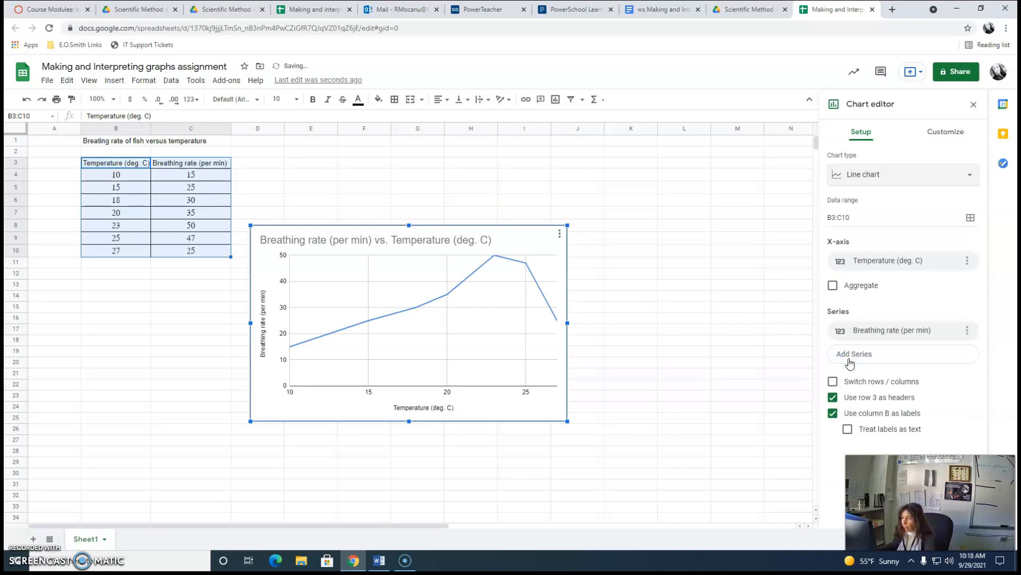
pyautogui.click(704, 311)
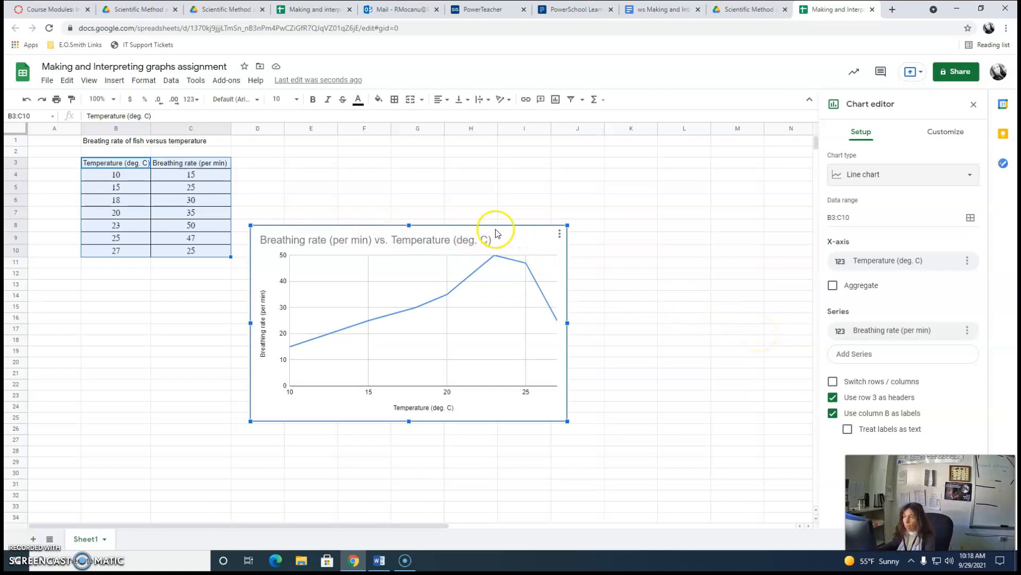
pyautogui.moveTo(511, 229); pyautogui.dragTo(552, 191)
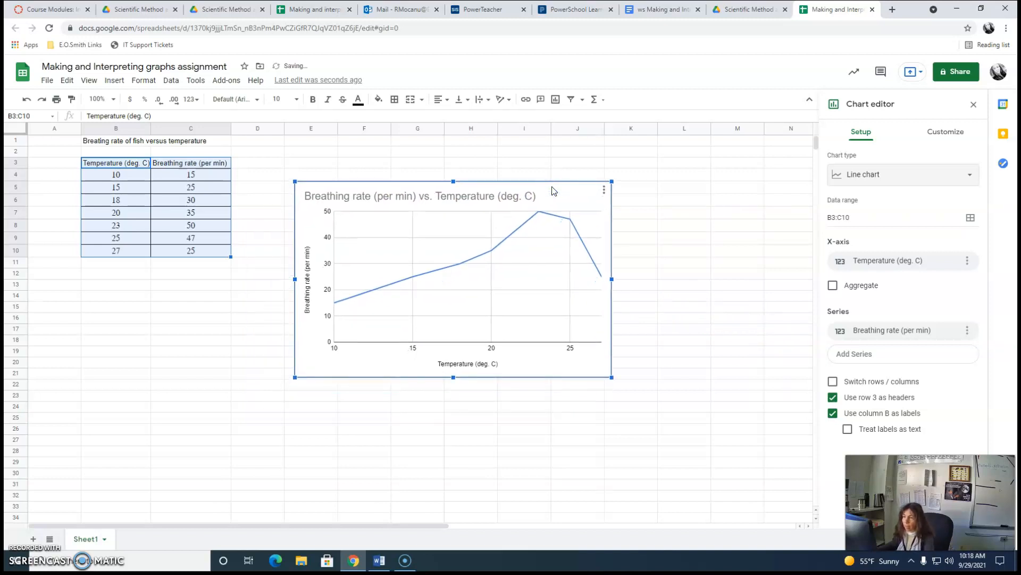
# Change the chart title to "Breathing rate of fish (per min) vs. Temperature (deg. C)".
pyautogui.click(548, 200)
pyautogui.click(375, 197)
pyautogui.click(376, 197)
pyautogui.write('of fish')
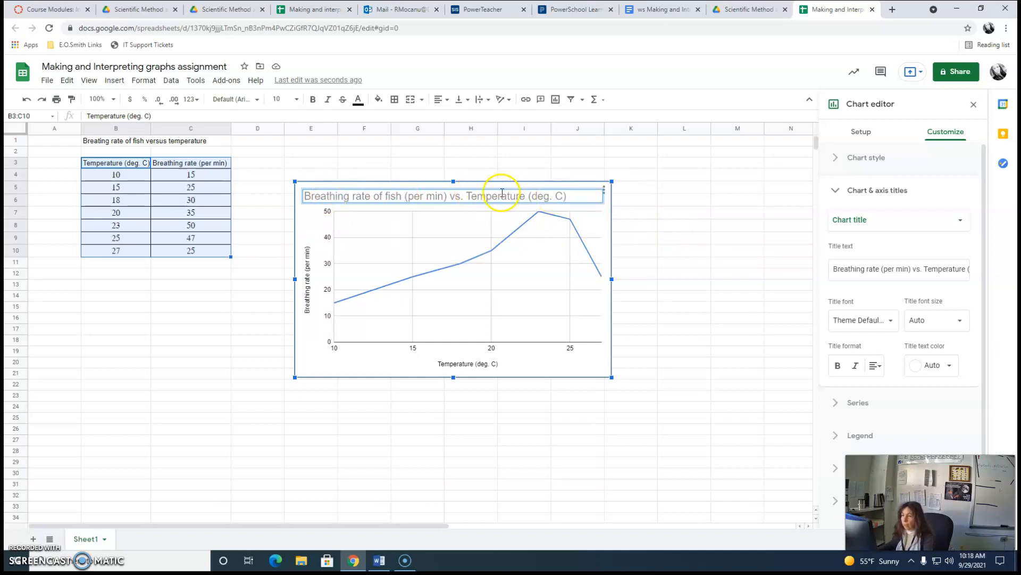
pyautogui.click(704, 287)
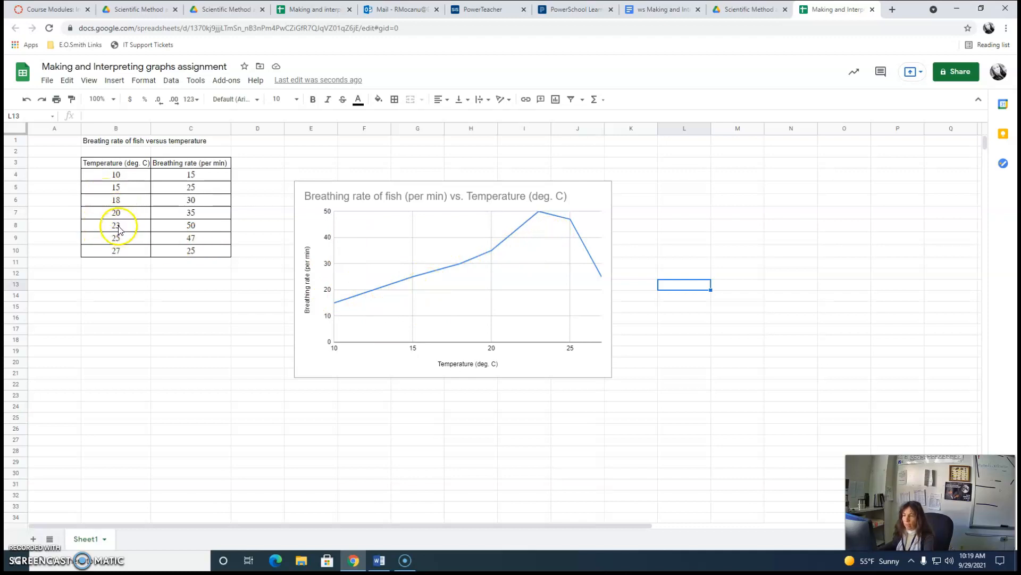
# Show data points on the chart's breathing-rate line by setting the series point size to 7px.
pyautogui.click(392, 193)
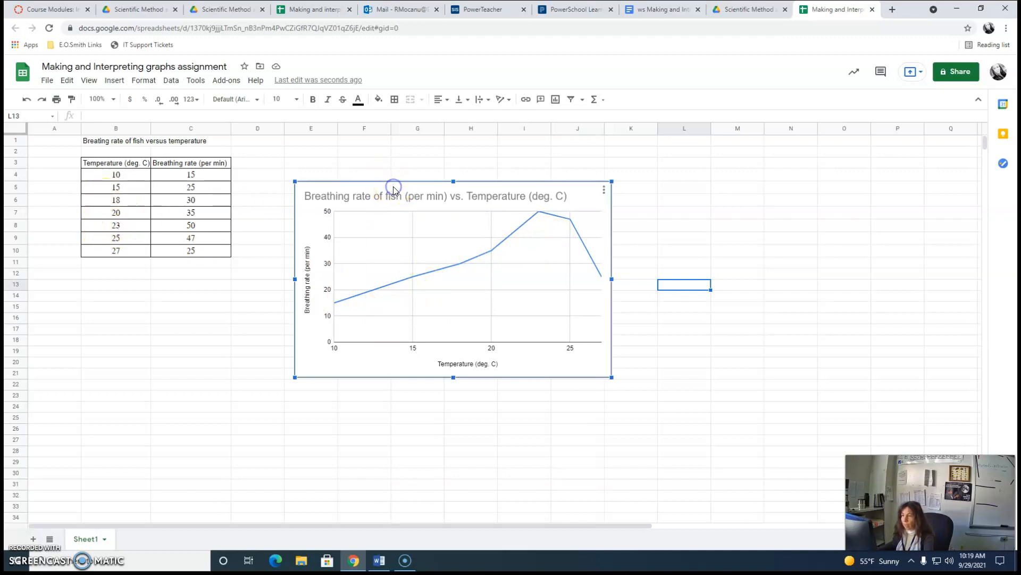
pyautogui.click(605, 190)
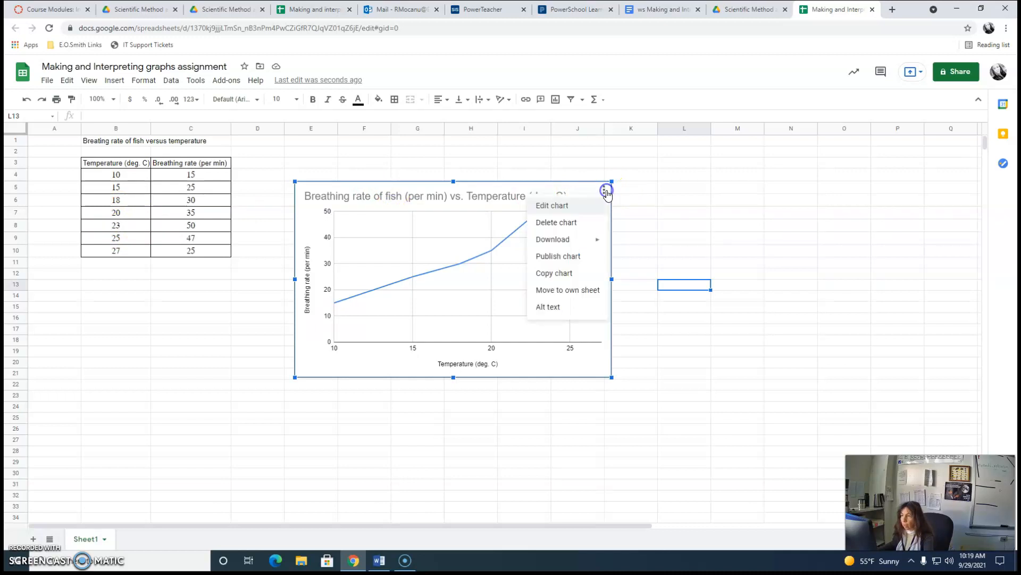
pyautogui.click(538, 205)
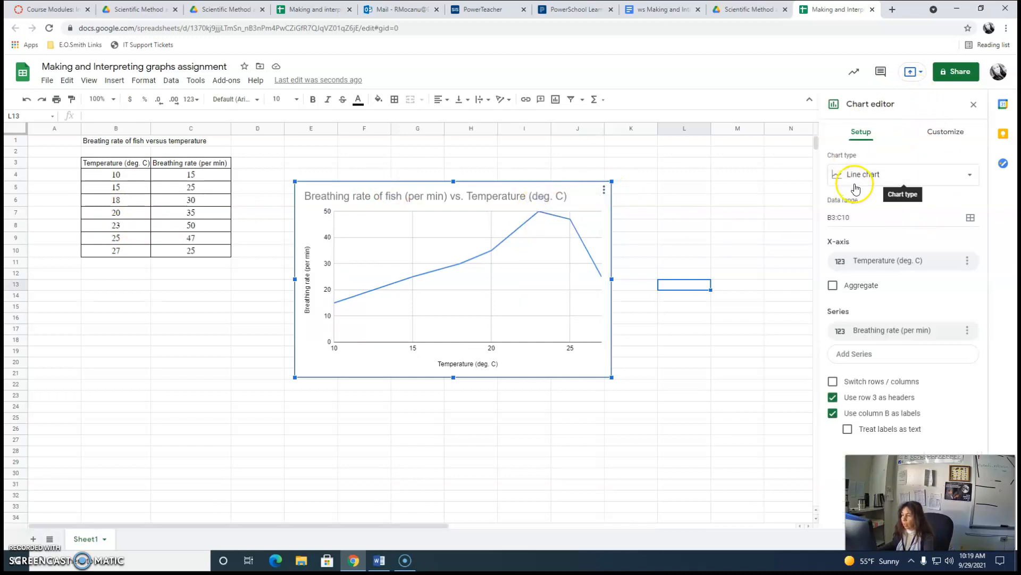
pyautogui.click(940, 133)
pyautogui.click(859, 228)
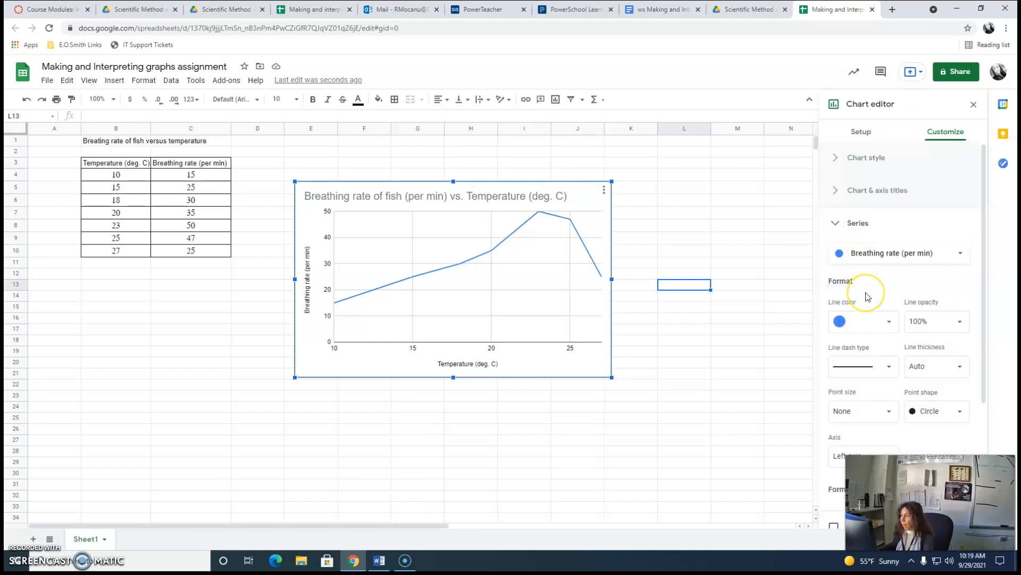
pyautogui.scroll(-1, 866, 292)
pyautogui.click(850, 364)
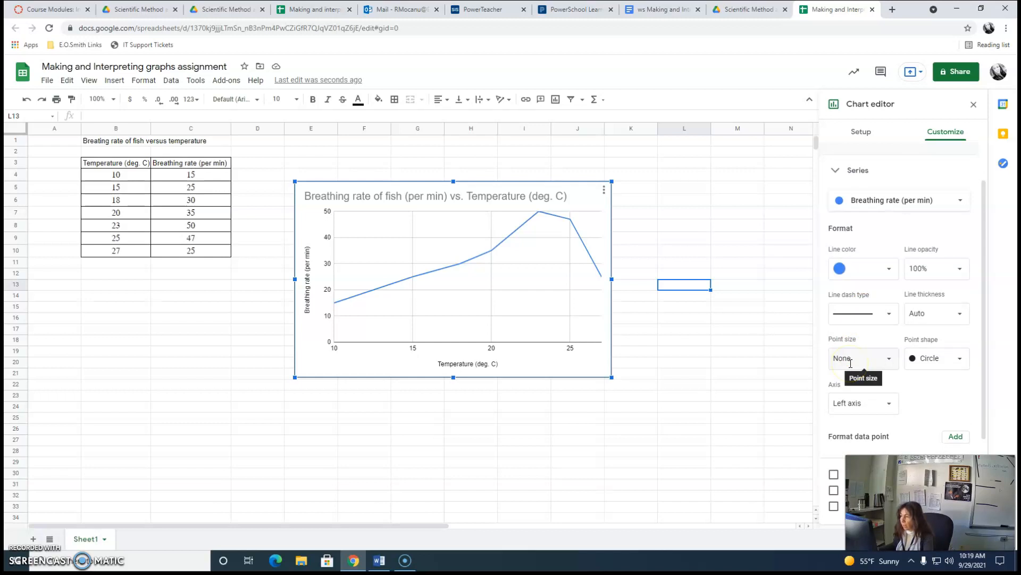
pyautogui.click(888, 360)
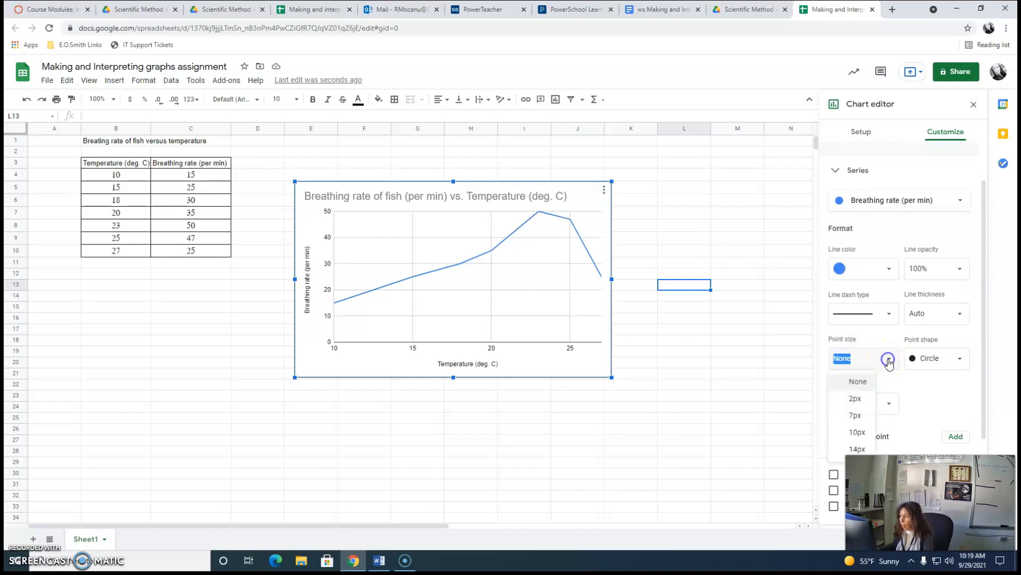
pyautogui.click(855, 418)
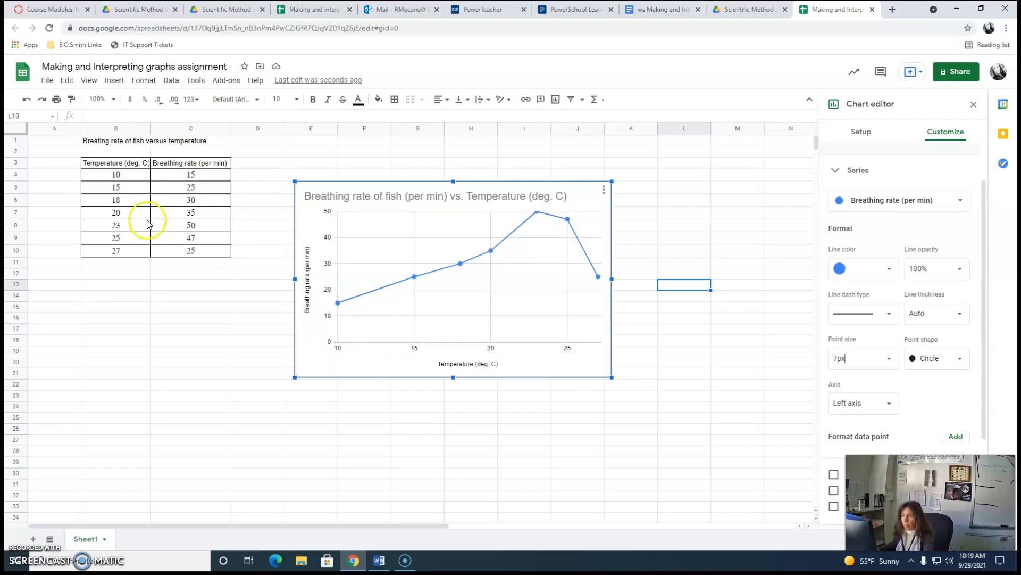
# Set the minimum of the chart's vertical axis to 10 and close the chart editor.
pyautogui.click(416, 348)
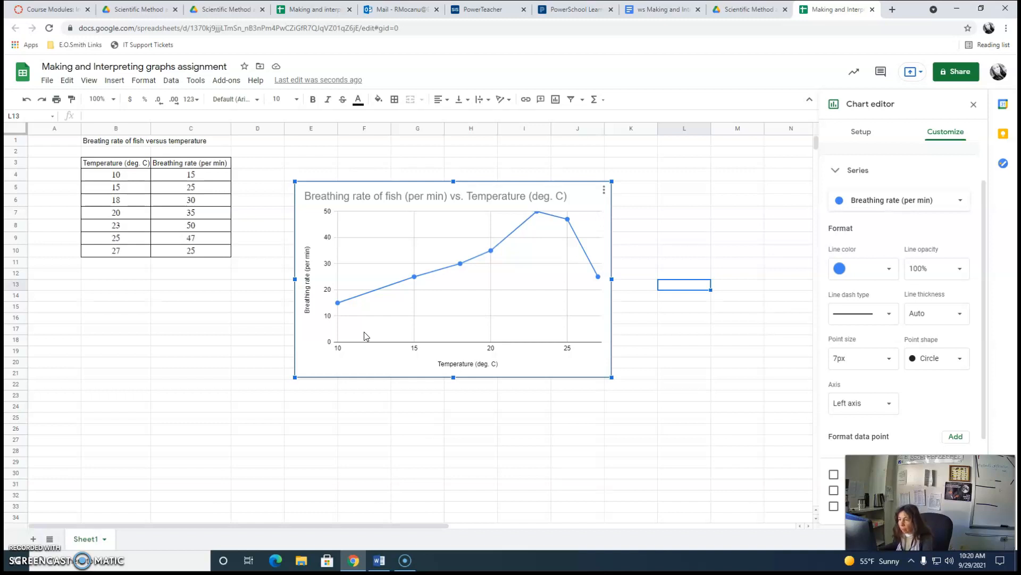
pyautogui.click(350, 342)
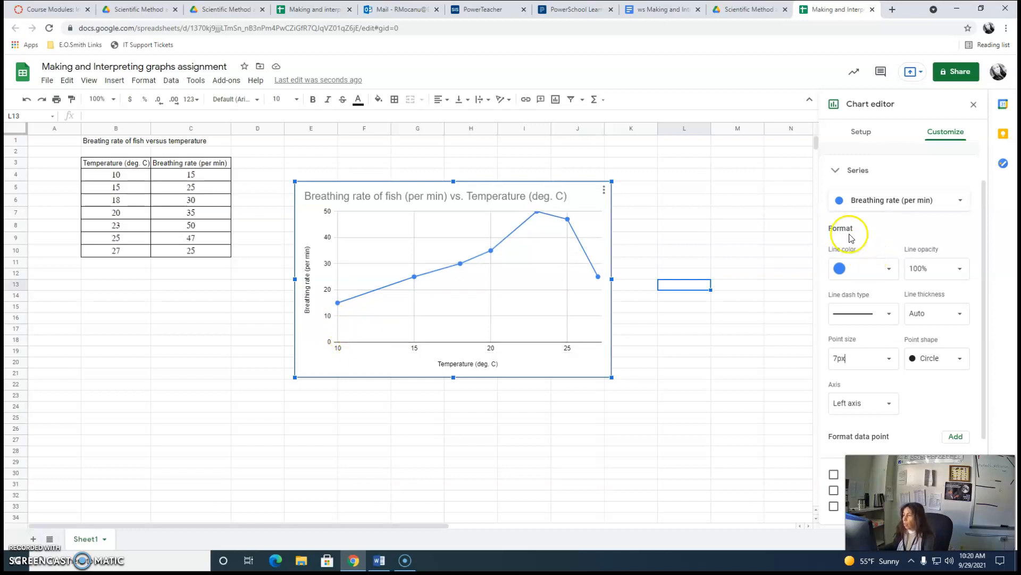
pyautogui.click(833, 173)
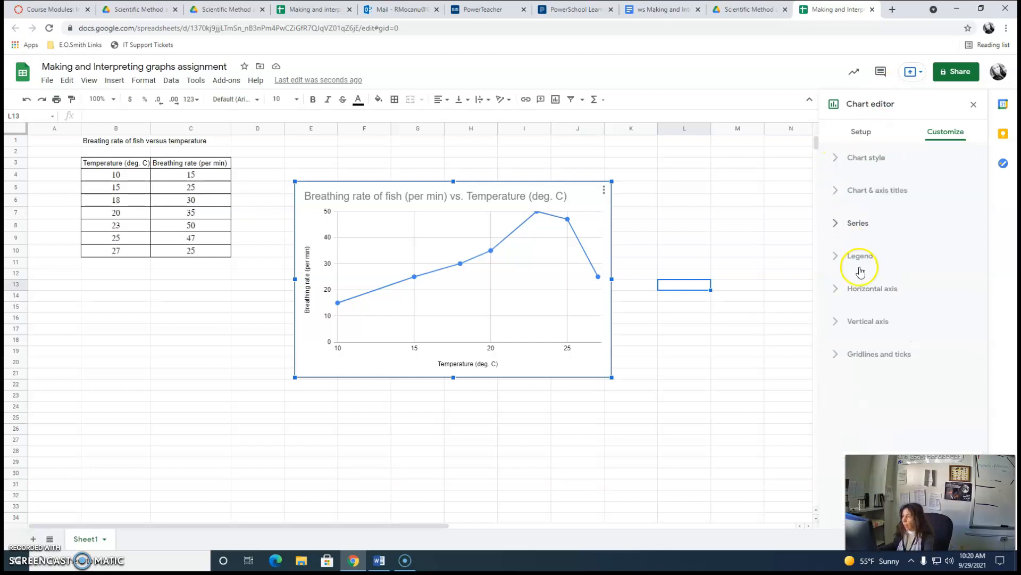
pyautogui.click(837, 323)
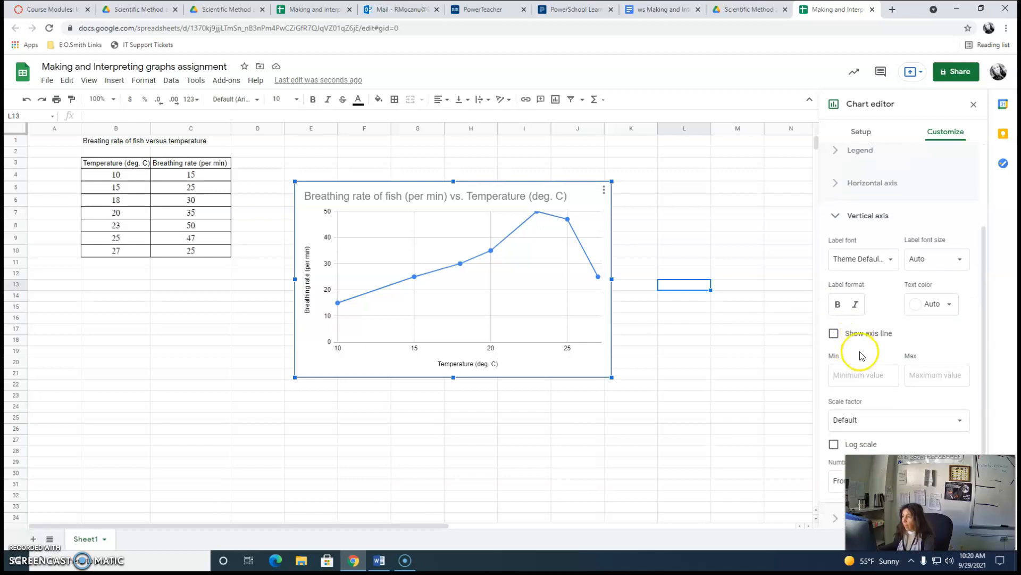
pyautogui.click(844, 379)
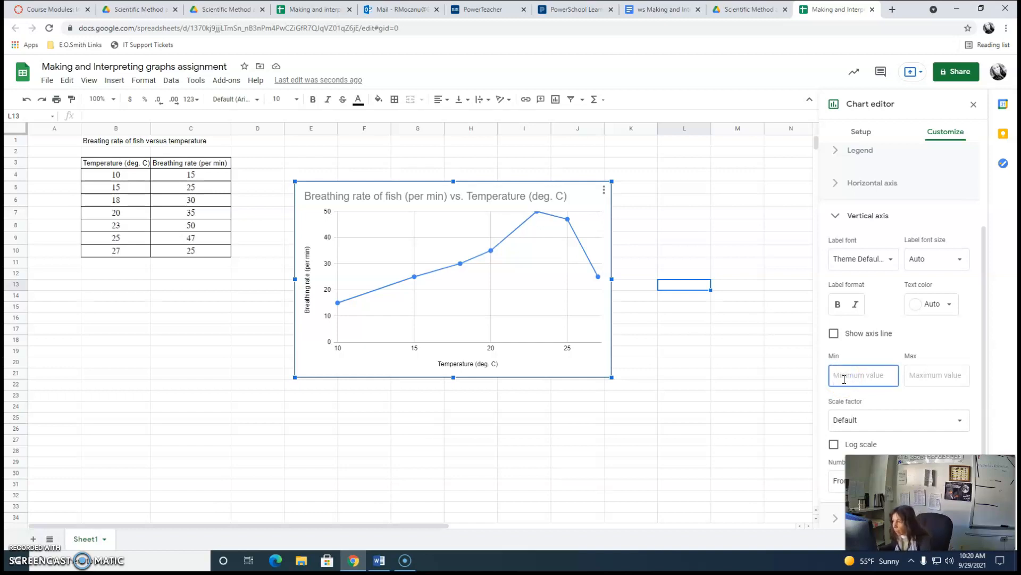
pyautogui.write('10')
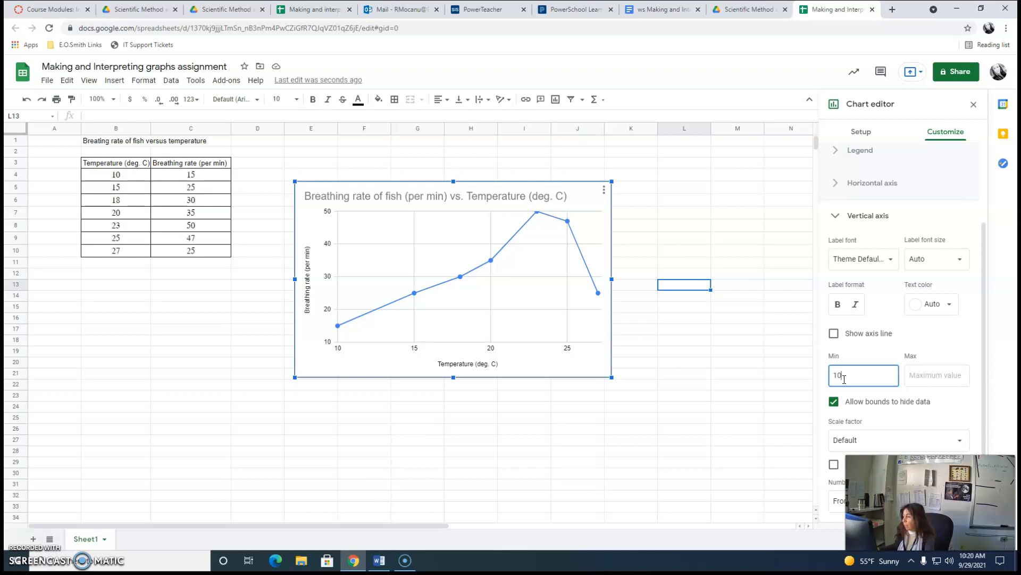
pyautogui.click(737, 407)
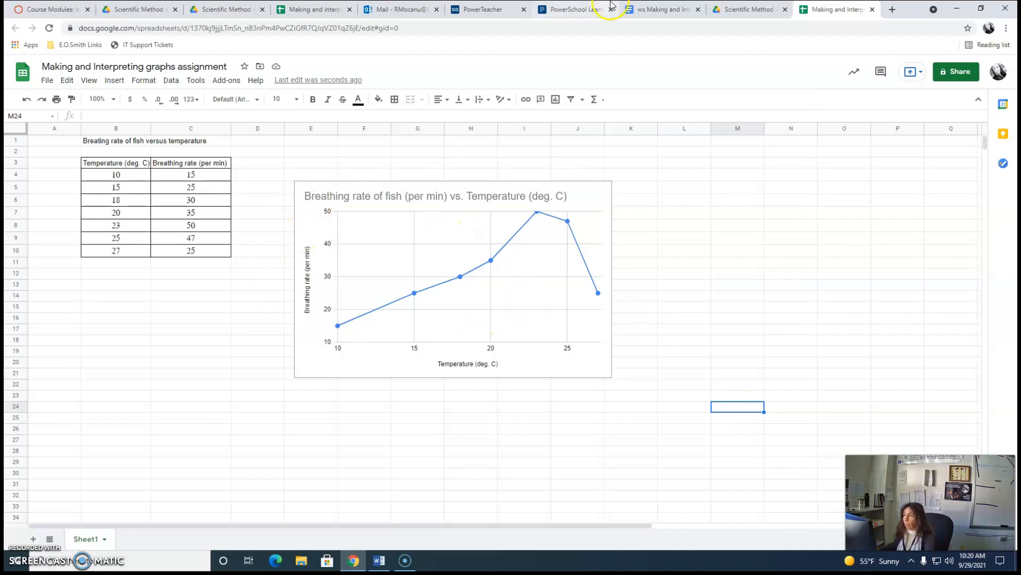
# Copy the finished fish breathing-rate line chart from the spreadsheet.
pyautogui.click(665, 8)
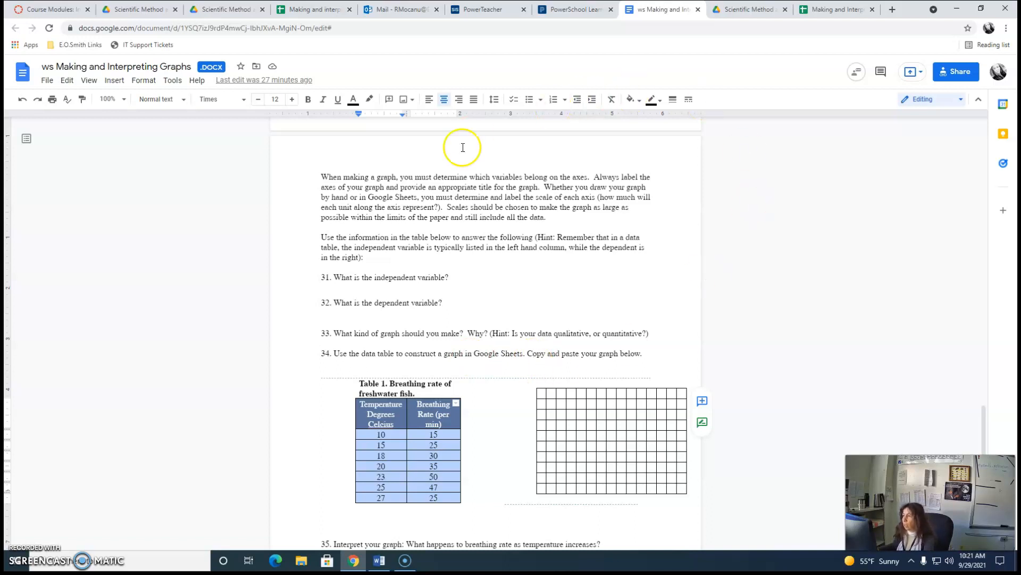
pyautogui.click(831, 9)
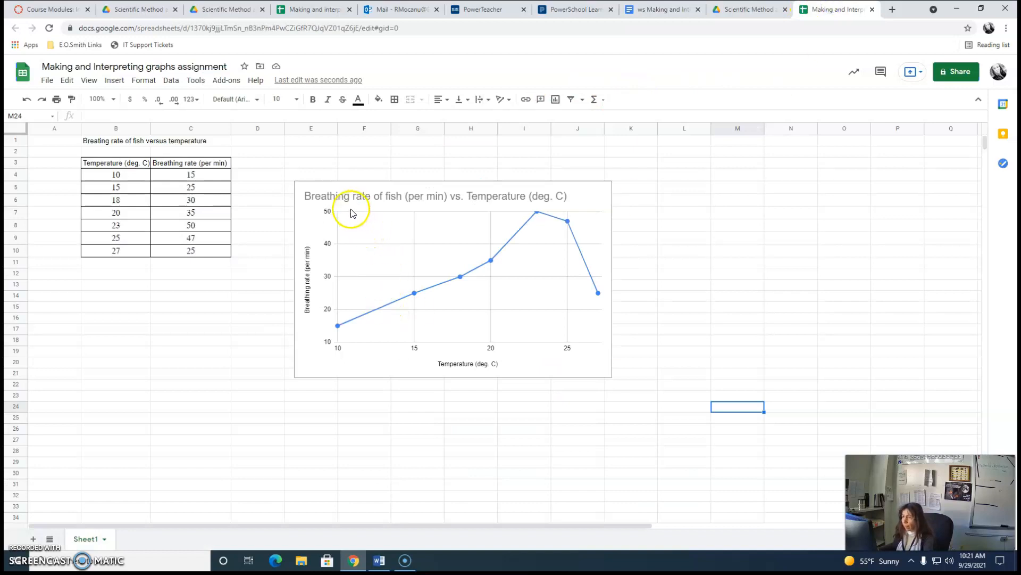
pyautogui.click(312, 232)
pyautogui.rightClick(310, 225)
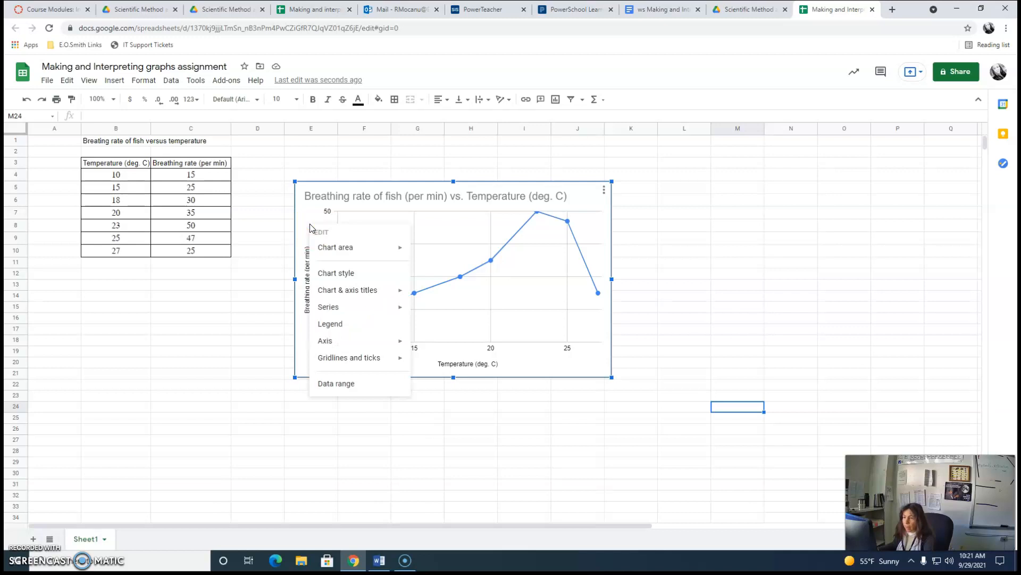
pyautogui.click(309, 223)
pyautogui.click(328, 247)
pyautogui.click(331, 196)
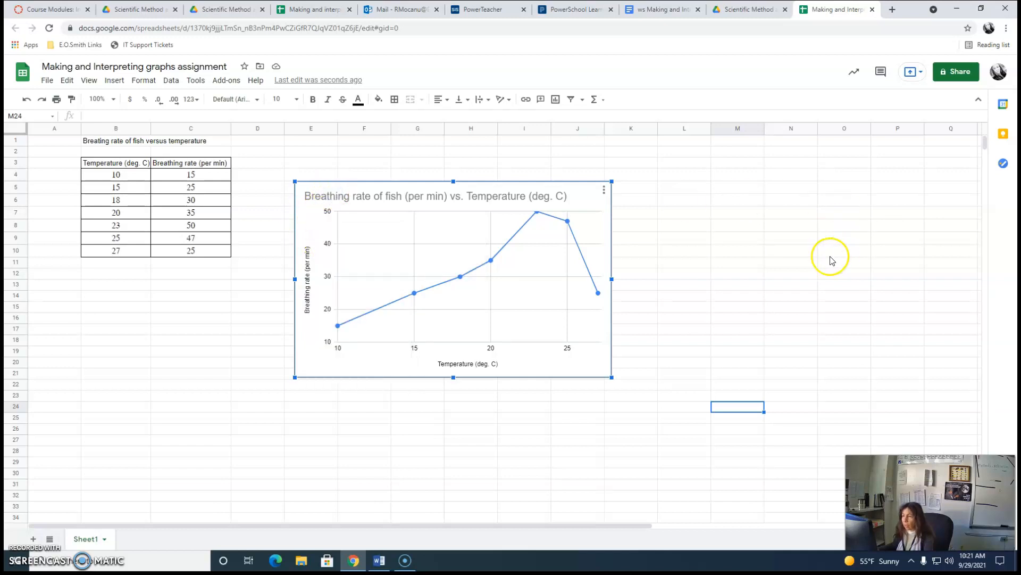
pyautogui.click(816, 255)
pyautogui.click(352, 203)
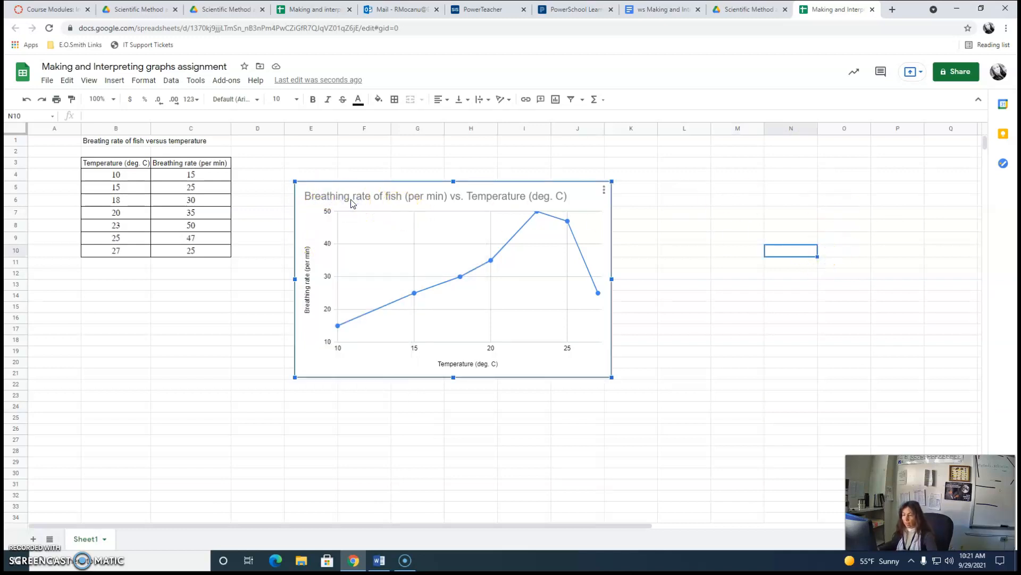
pyautogui.hotkey('ctrl', 'c')
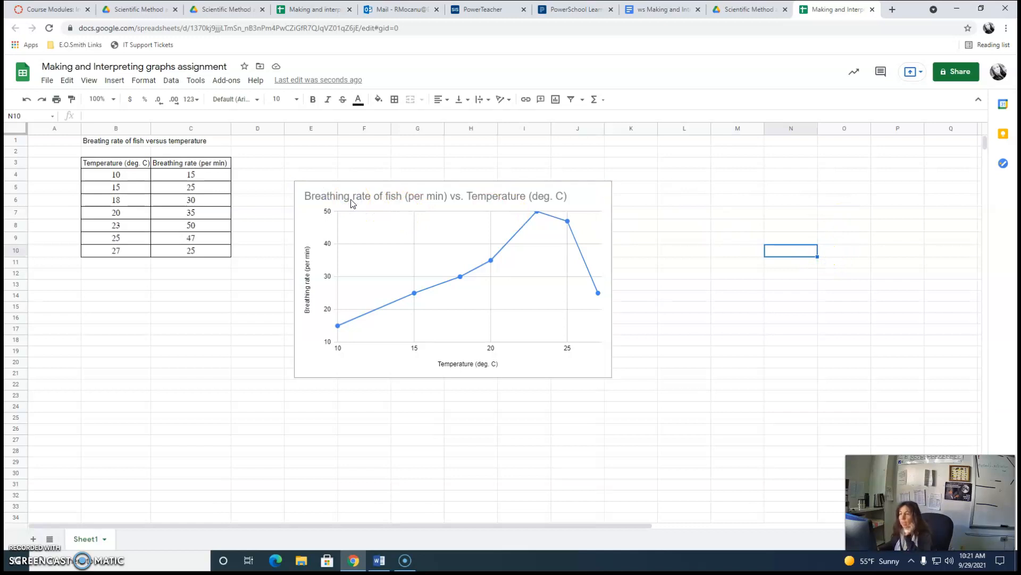
# Switch to the "ws Making and Interpreting Graphs" document and paste the chart below question 34, linked to the spreadsheet.
pyautogui.click(660, 14)
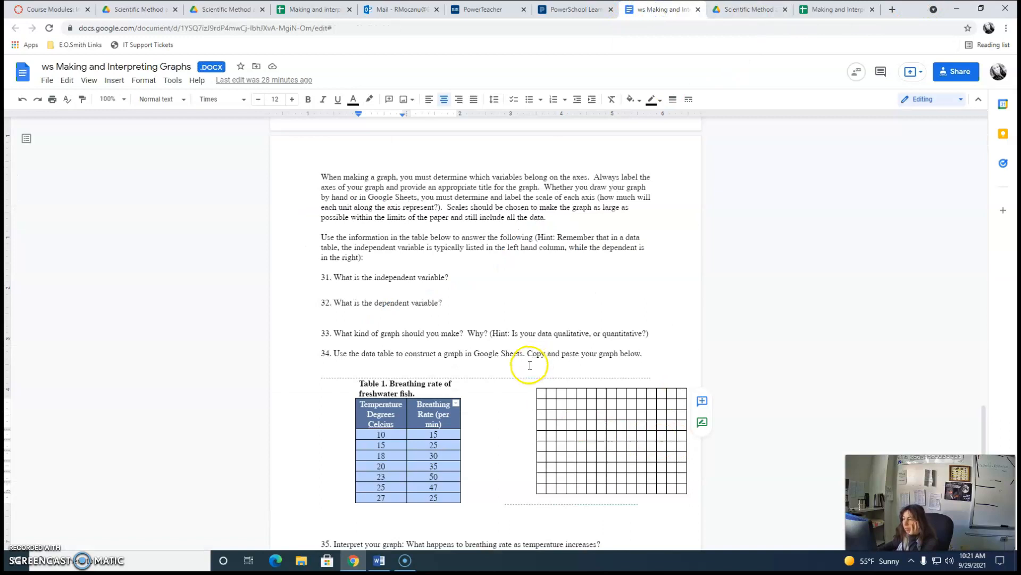
pyautogui.click(324, 364)
pyautogui.hotkey('ctrl', 'v')
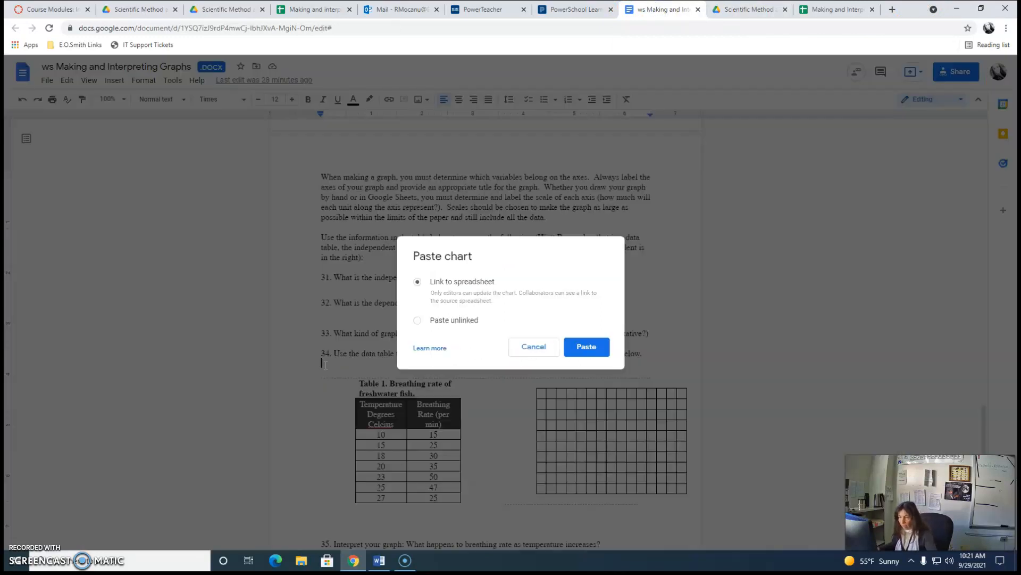
pyautogui.click(420, 321)
pyautogui.click(420, 282)
pyautogui.click(585, 356)
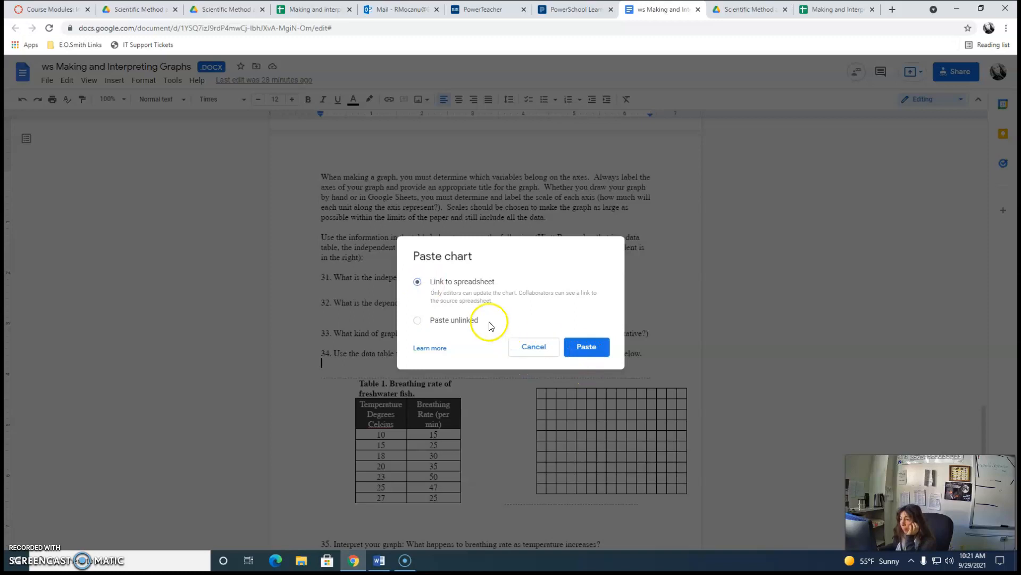
pyautogui.click(497, 294)
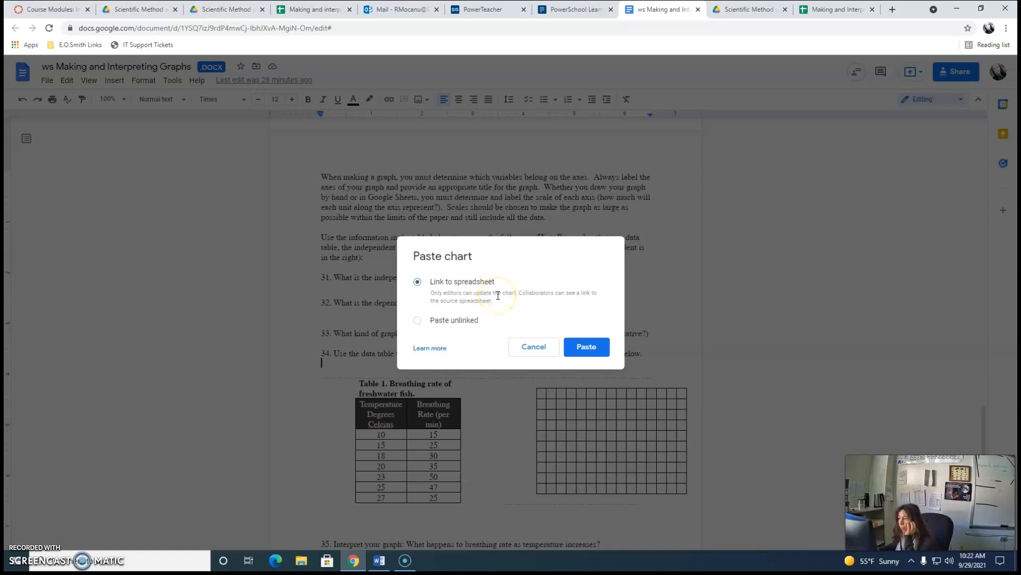
pyautogui.click(588, 346)
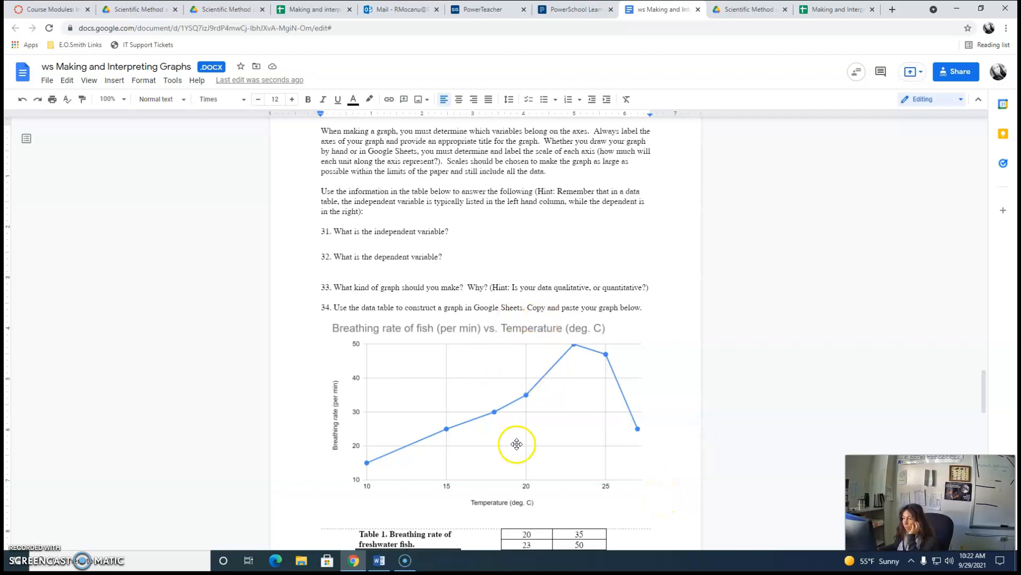
# Review the worksheet's remaining graphing tasks for Table 2, carbon dioxide in soda, and Table 3, average rainfall in Storrs.
pyautogui.click(839, 10)
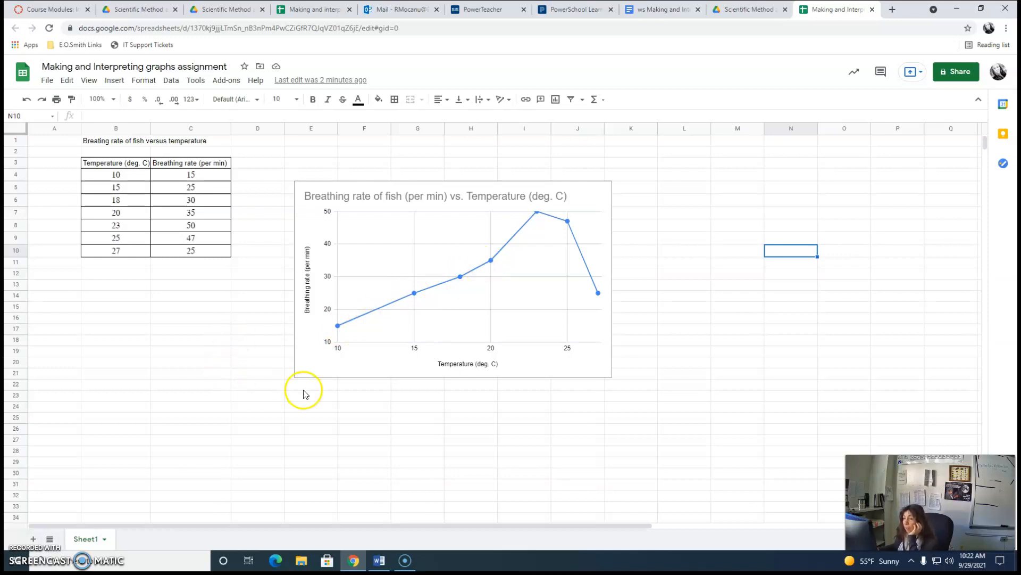
pyautogui.click(665, 16)
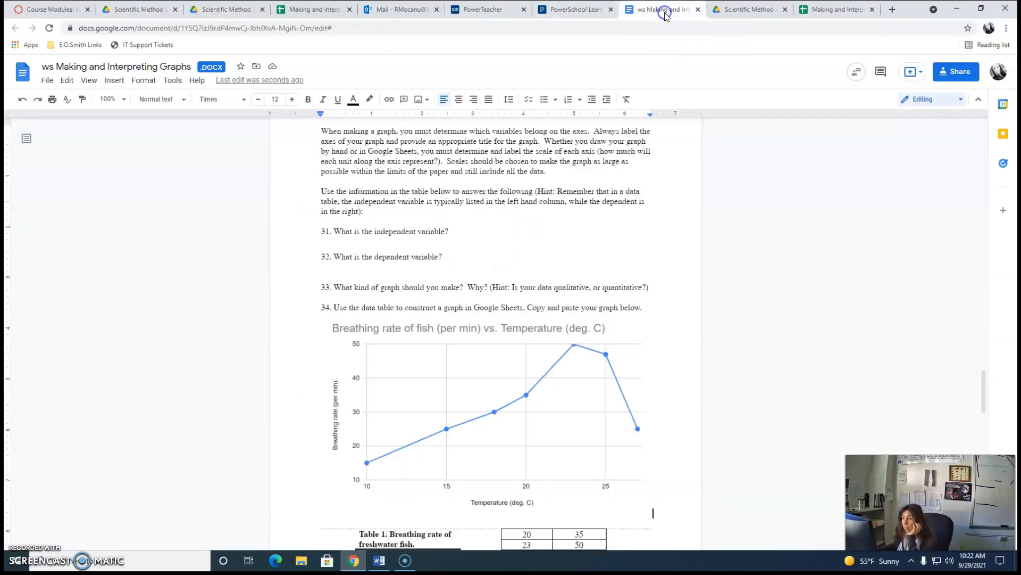
pyautogui.scroll(-15, 287, 367)
pyautogui.scroll(-5, 310, 393)
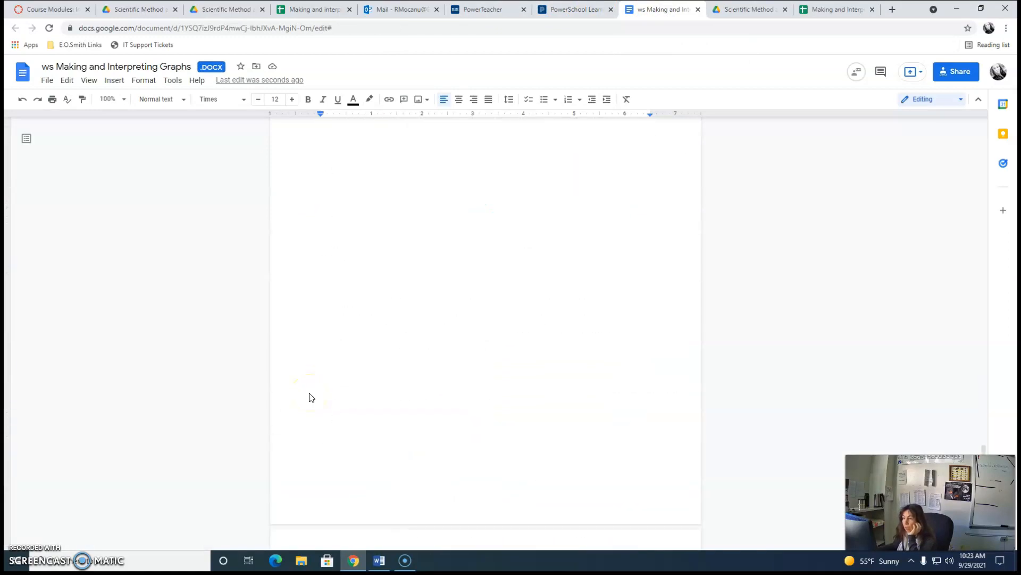
pyautogui.scroll(-4, 311, 397)
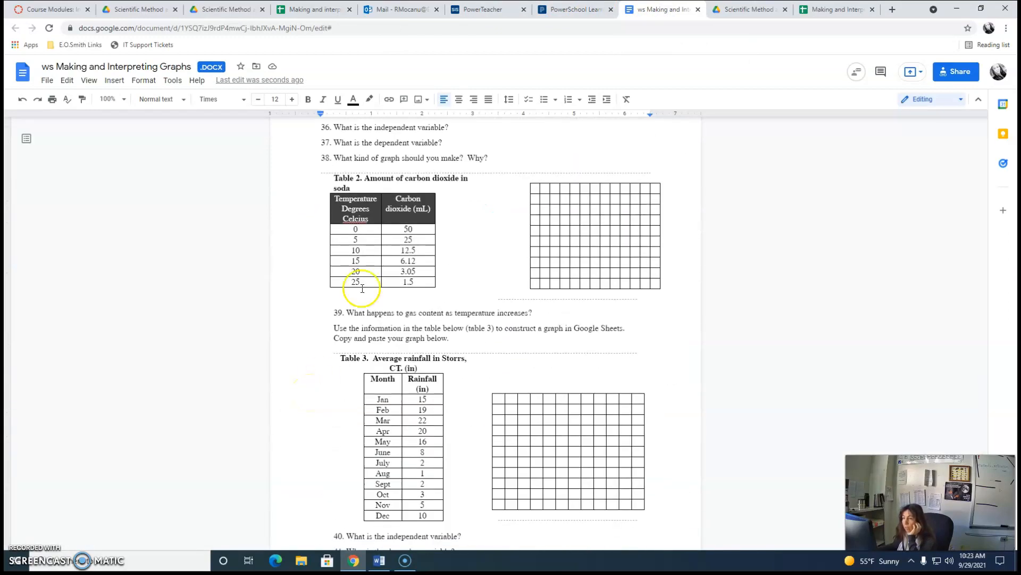
pyautogui.scroll(-1, 306, 427)
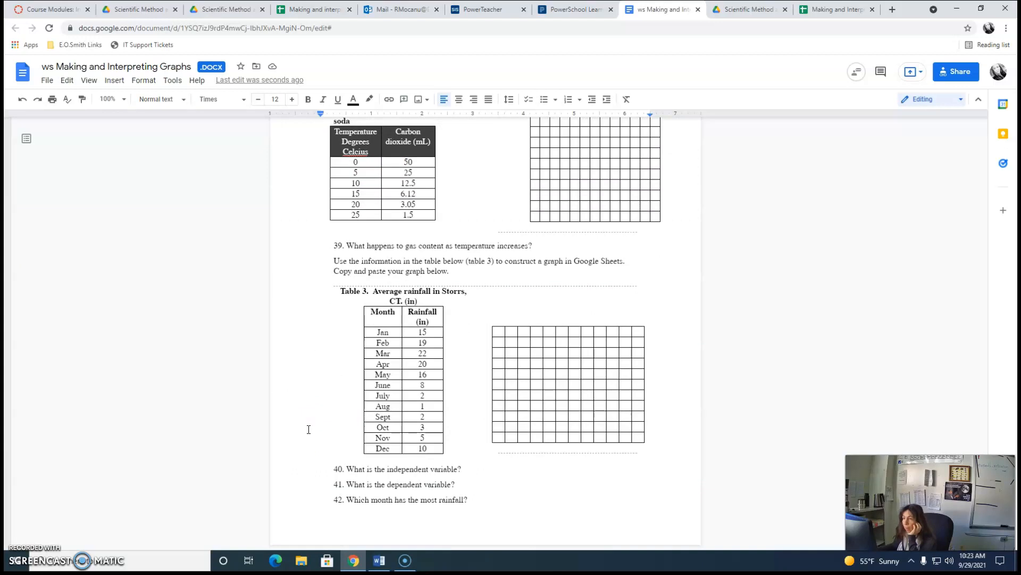
pyautogui.scroll(3, 308, 429)
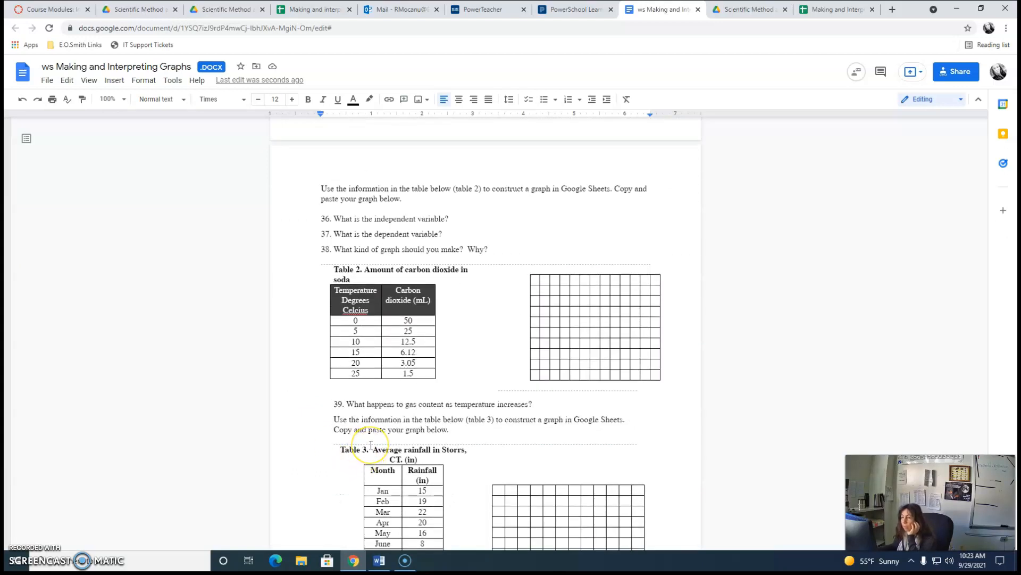
pyautogui.click(305, 380)
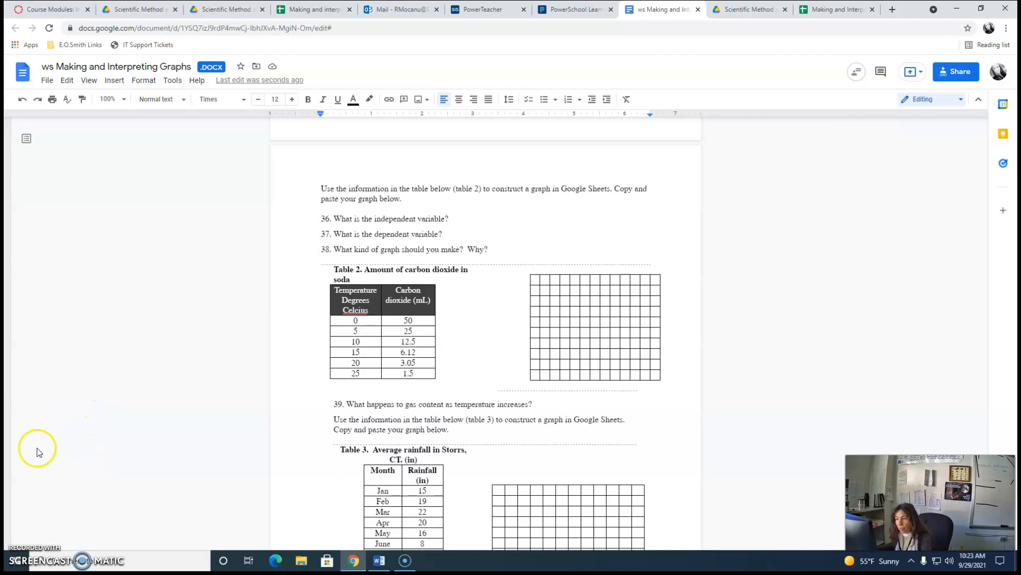
pyautogui.hotkey('alt', 'p')
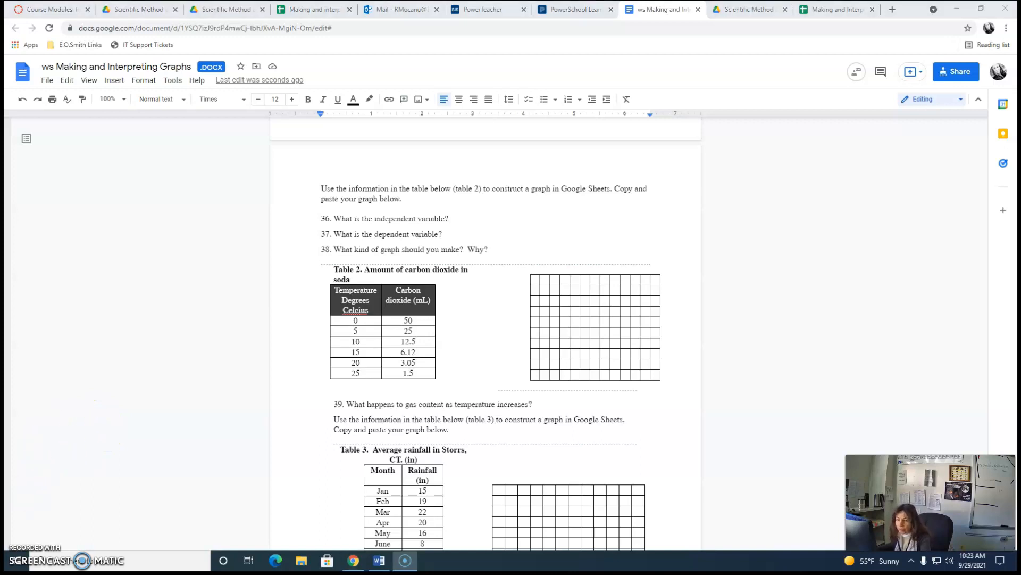